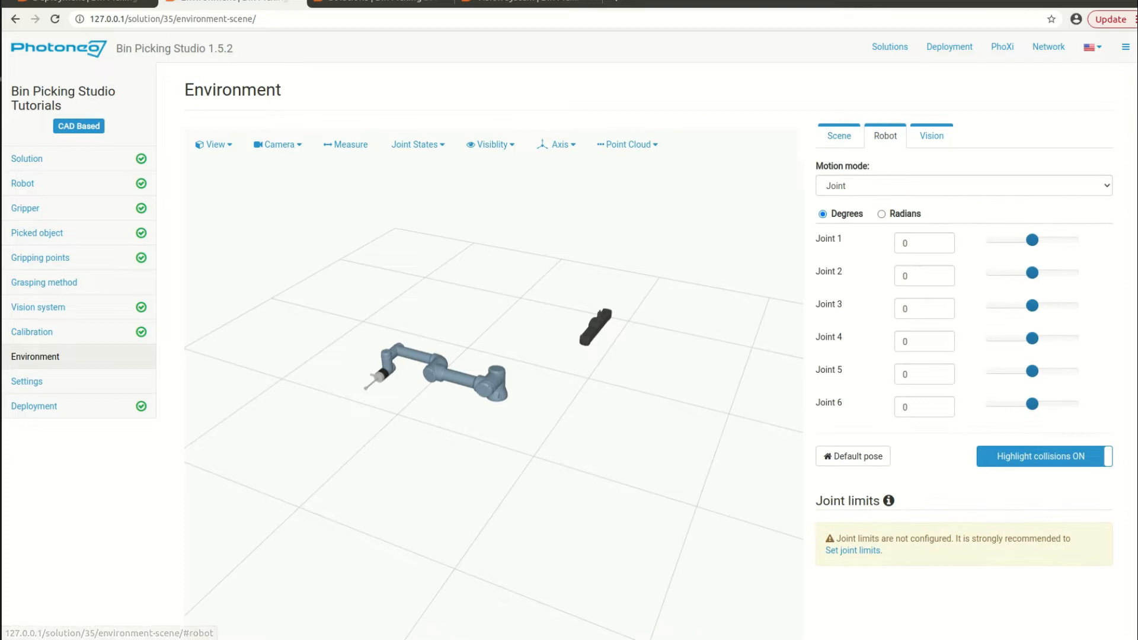
Trigger a scan with the connected "test" scanner to load its point cloud into the environment view
click(930, 136)
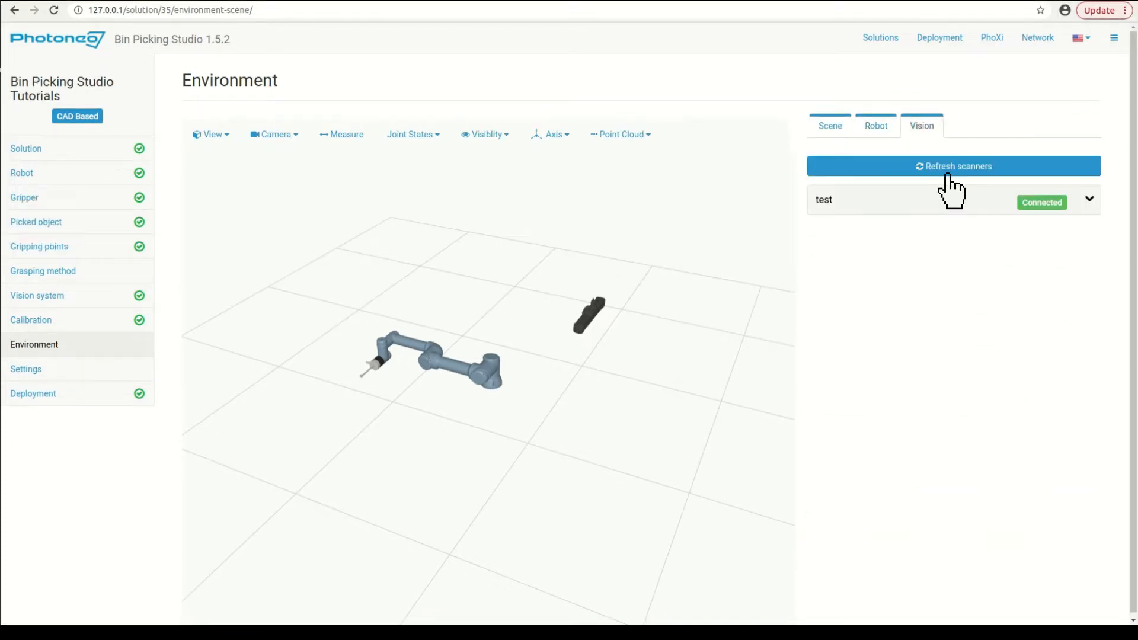
click(948, 196)
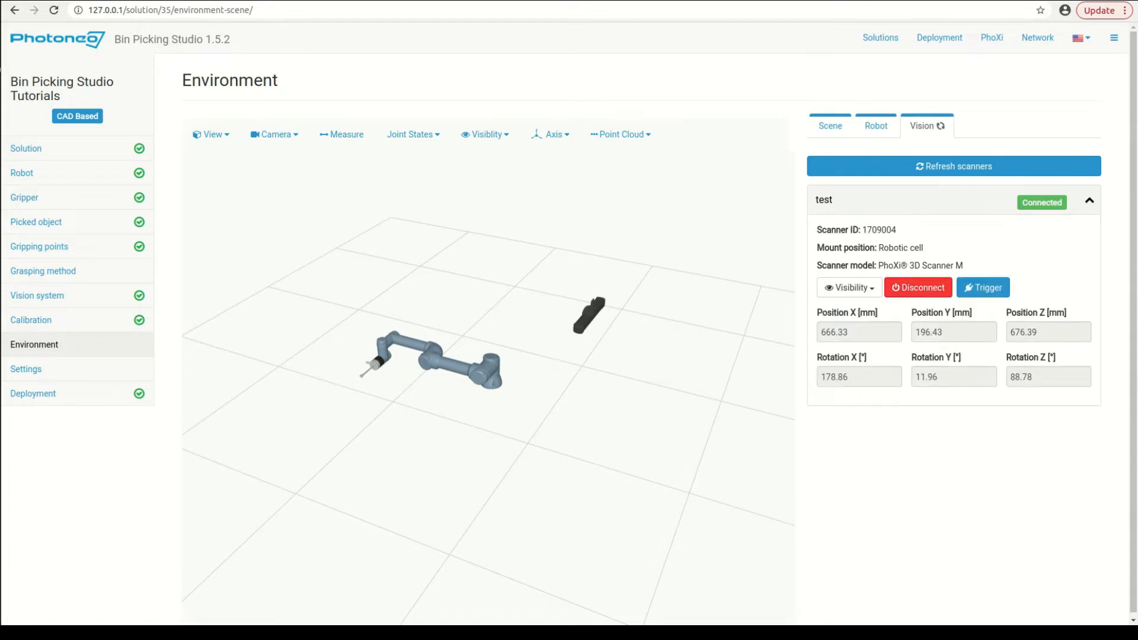
click(916, 288)
click(912, 289)
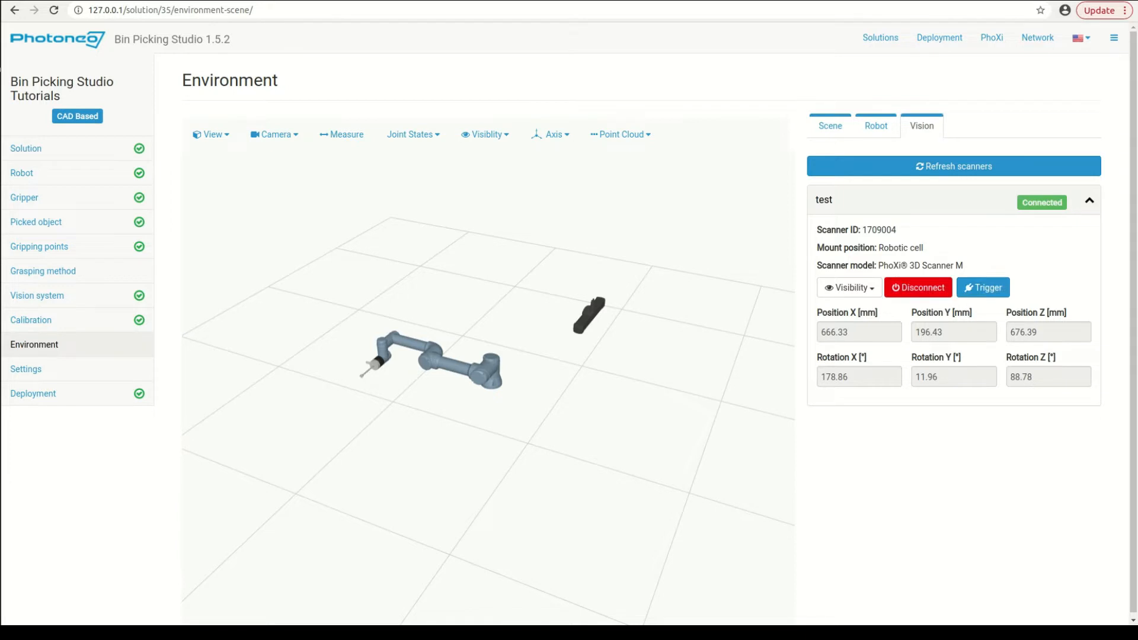
click(982, 297)
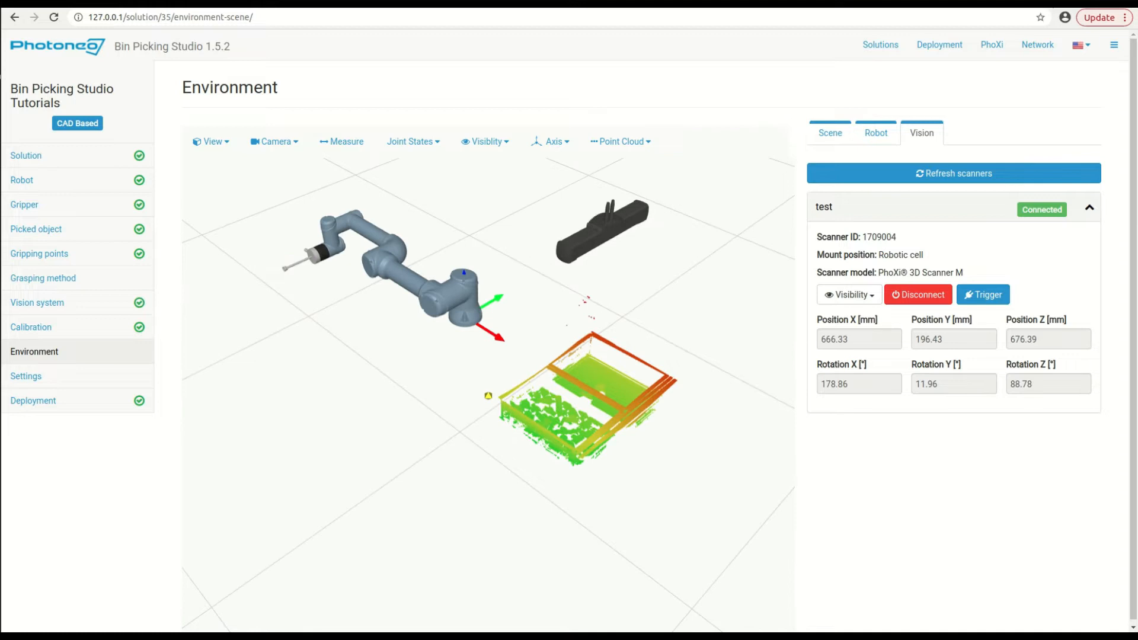
Upload Demo cell.stl to the scene as an Environment-type object named "Environment of the robot"
click(830, 134)
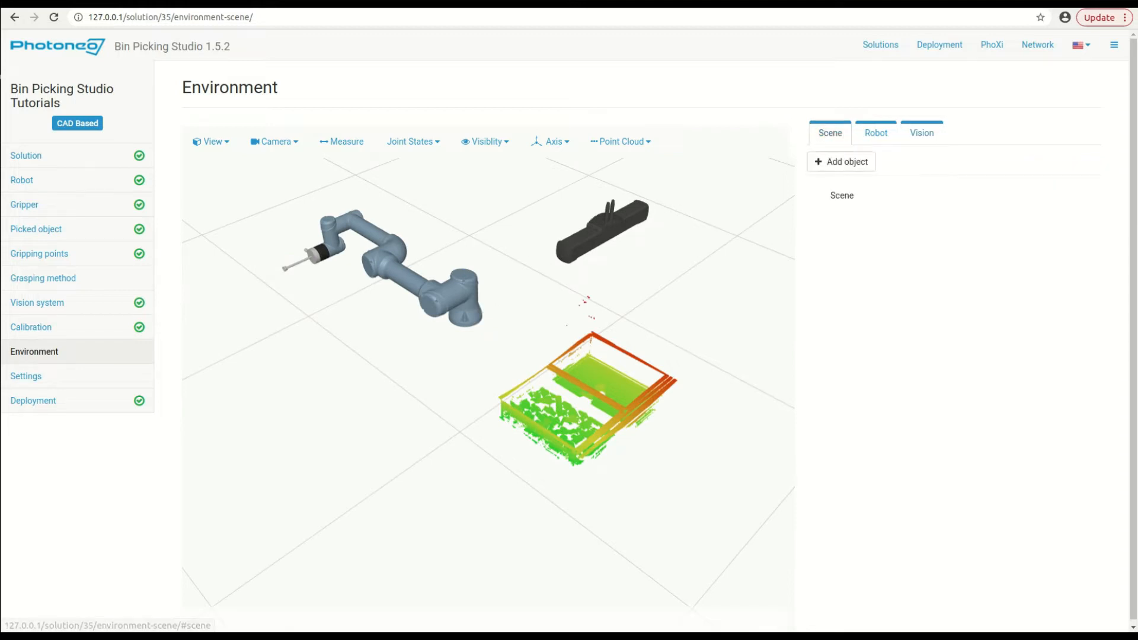
click(829, 161)
click(826, 174)
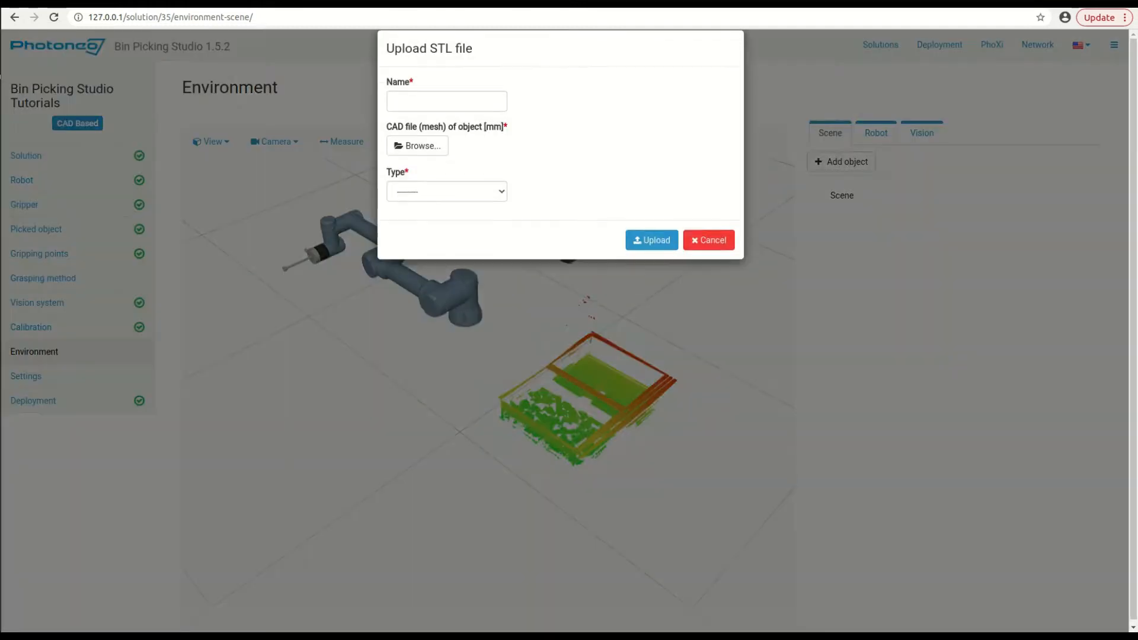
click(414, 168)
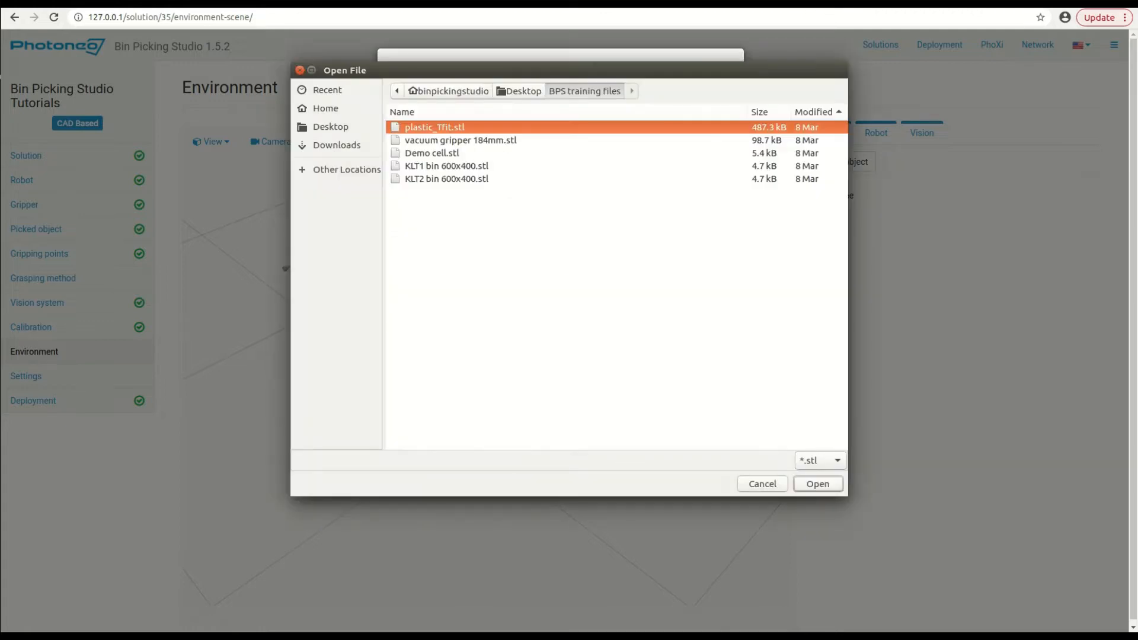
click(431, 153)
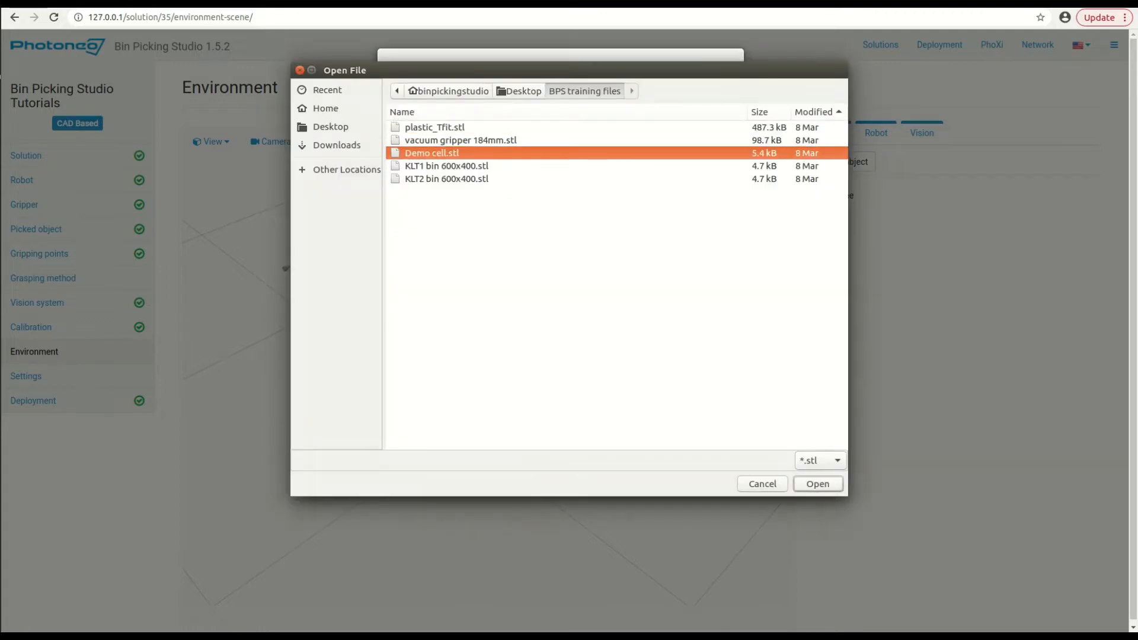
key(Return)
click(451, 121)
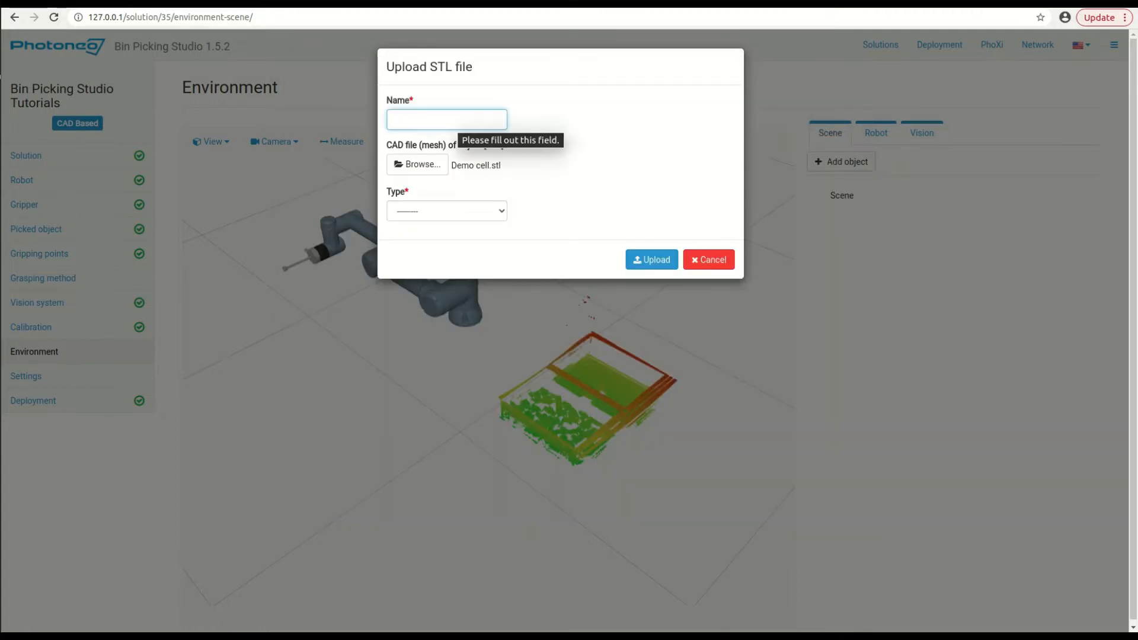
text(Environment of the robot)
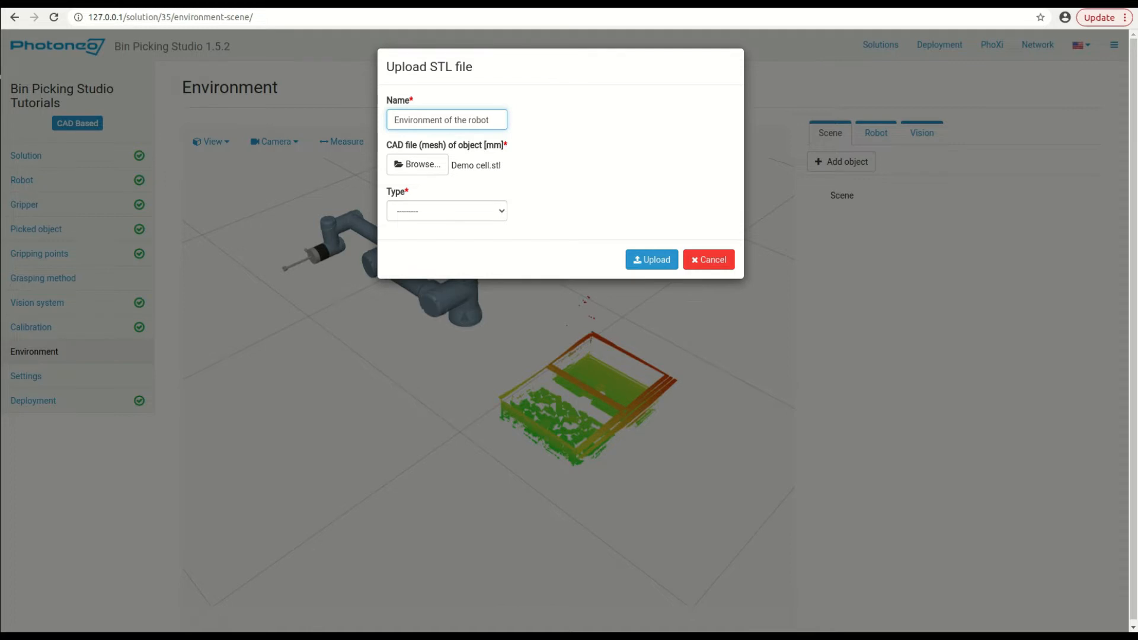
click(446, 211)
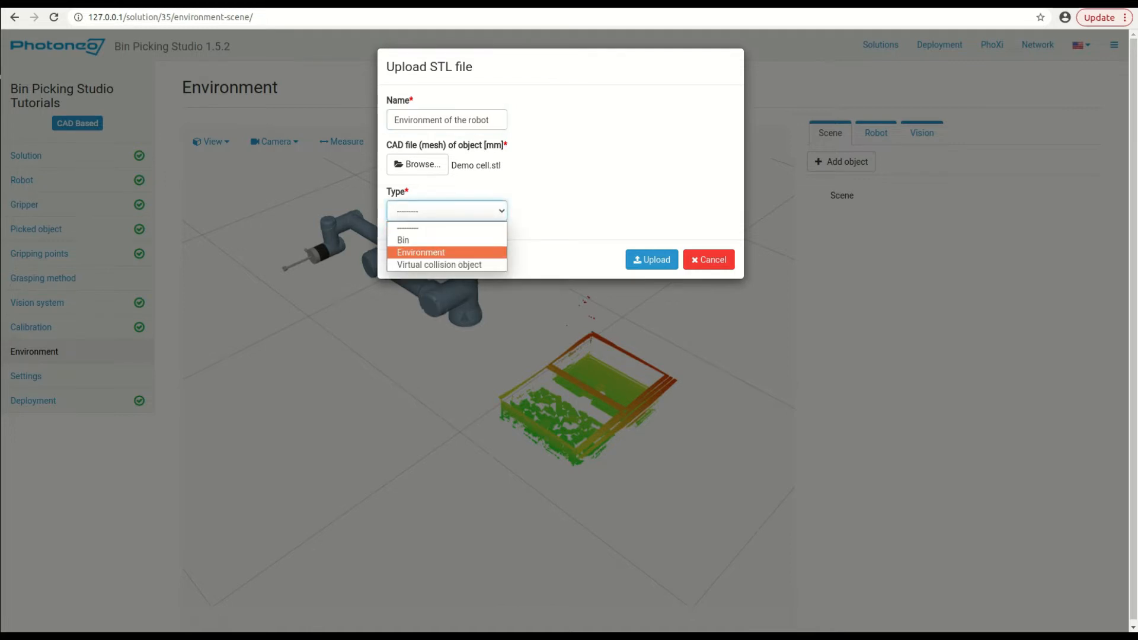
key(Return)
click(653, 262)
Rotate the "Environment of the robot" object to 90° about Z so the cell lines up with the scanned bins
drag(545, 368, 469, 356)
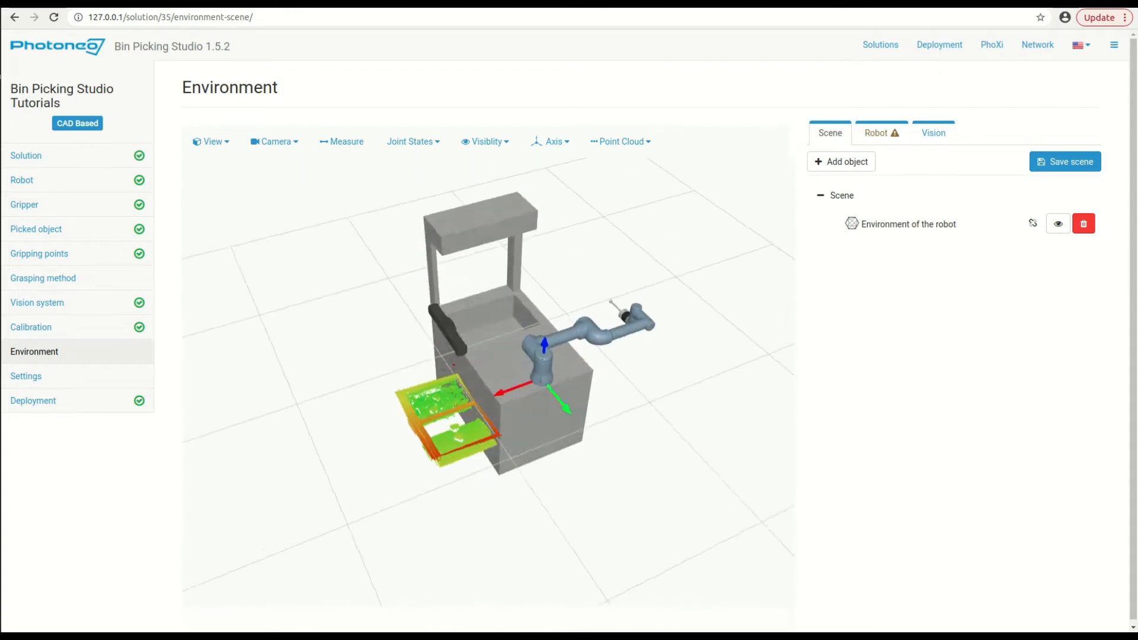
click(854, 228)
drag(474, 367, 506, 358)
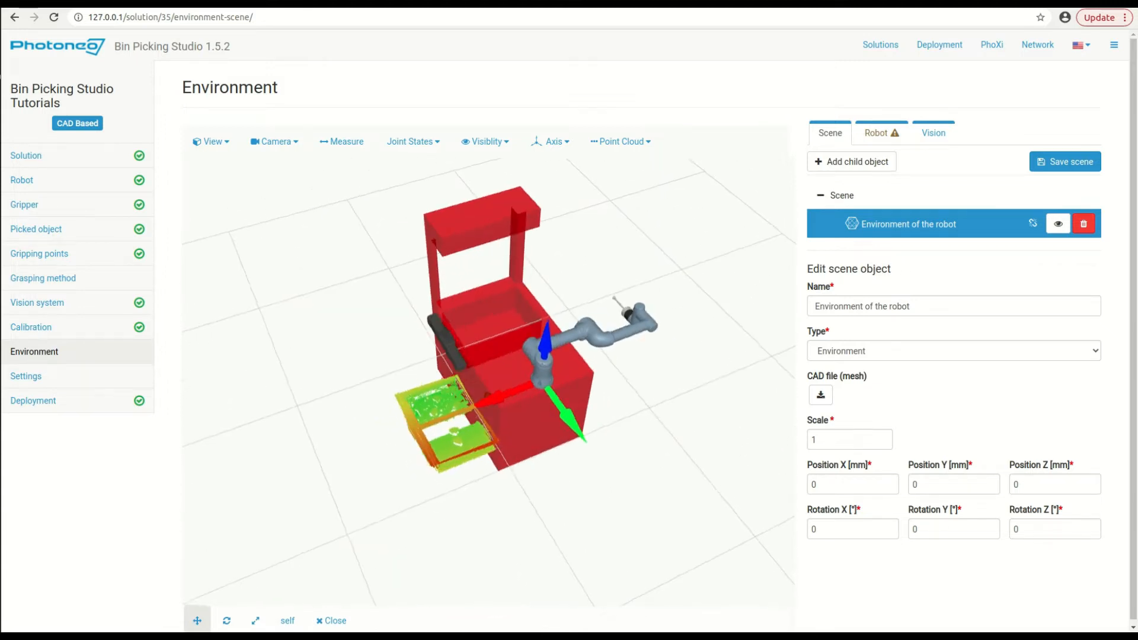
click(1019, 529)
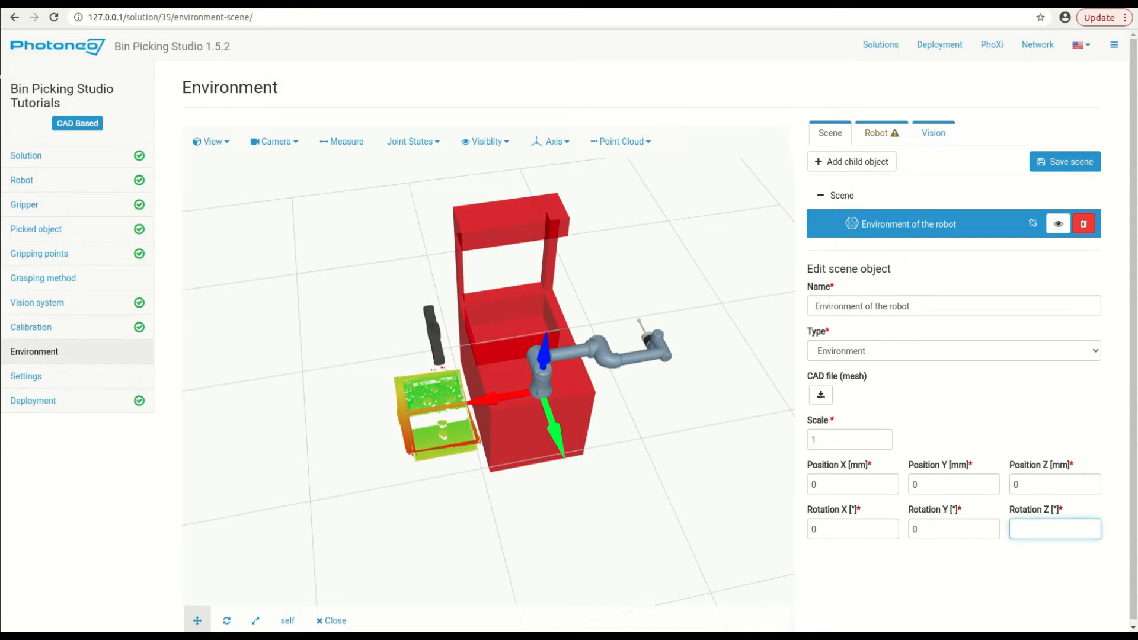
text(90)
click(225, 618)
drag(487, 445, 478, 392)
drag(572, 436, 568, 387)
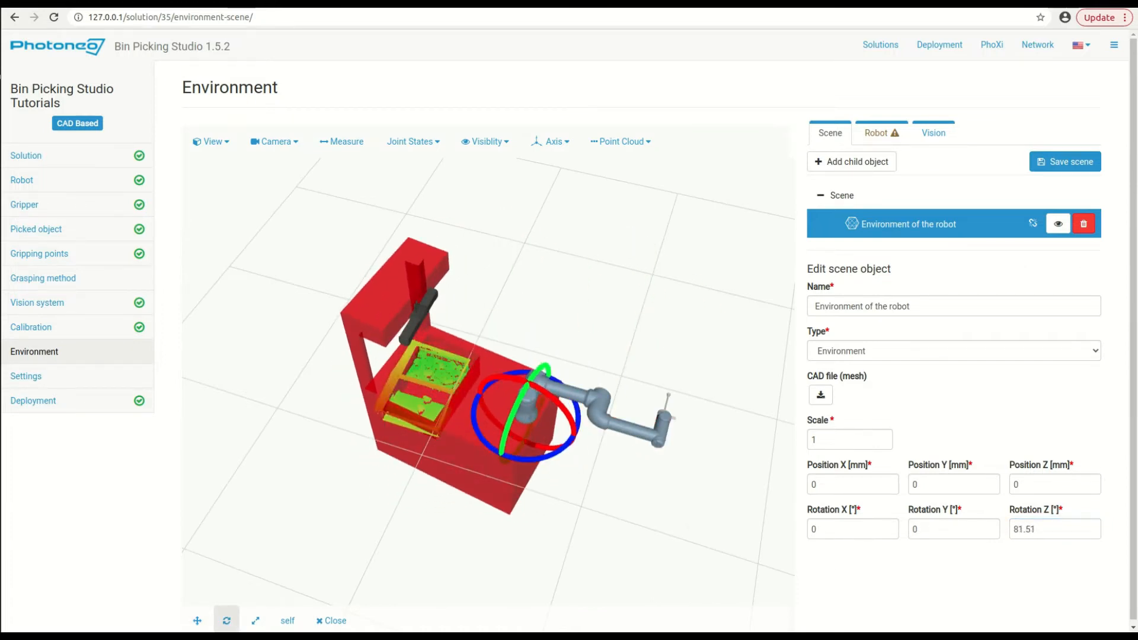
key(BackSpace)
key(BackSpace)
key(BackSpace)
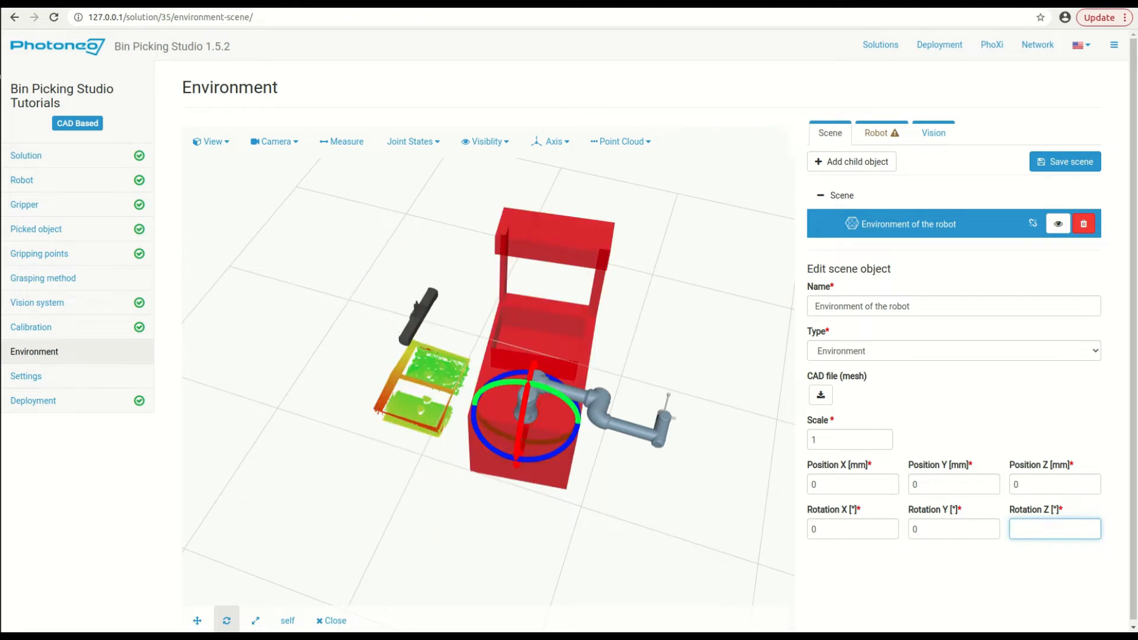
text(90)
Tilt the robot cell to match the point cloud, setting its Rotation X to -1°
drag(651, 267, 682, 201)
scroll(488, 395, up, 5)
scroll(488, 395, up, 8)
right_drag(488, 395, 592, 457)
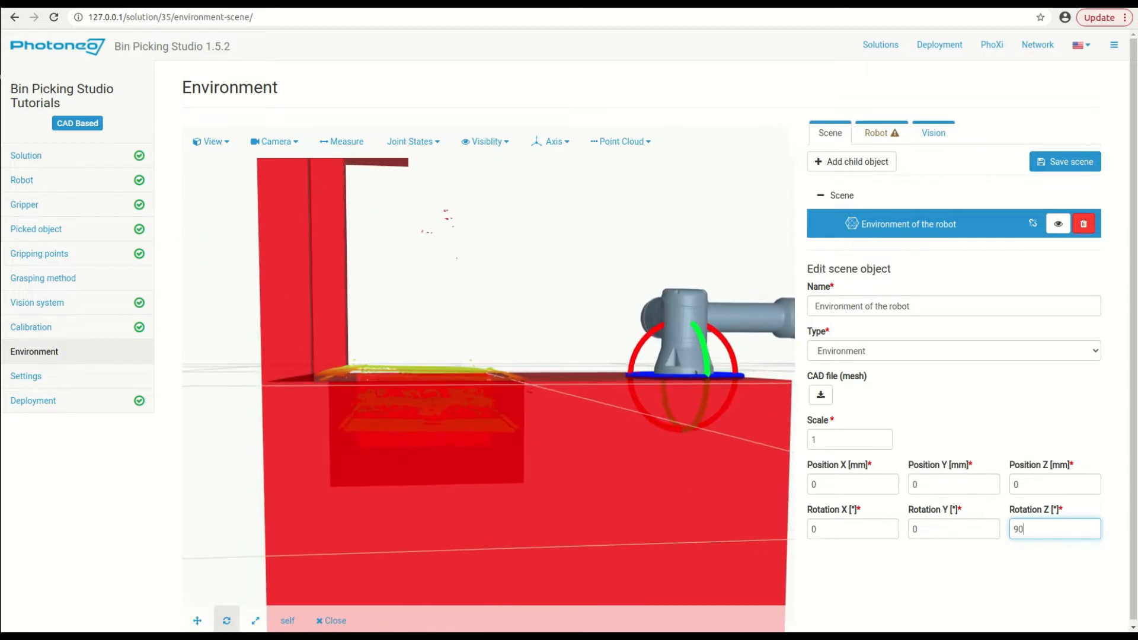
drag(632, 356, 420, 327)
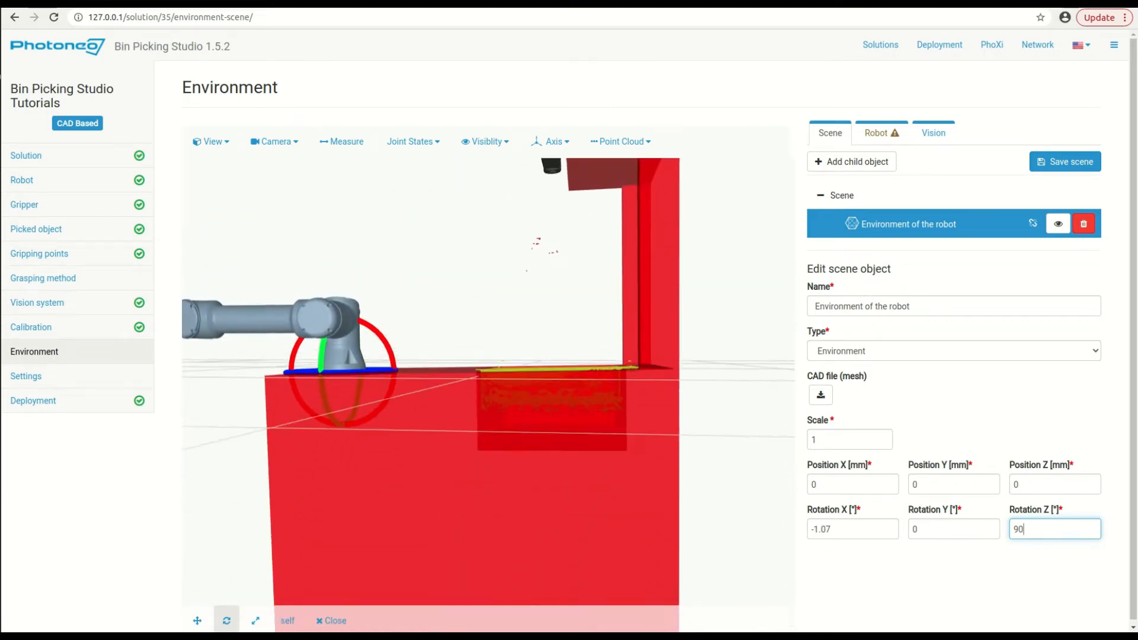
double_click(821, 529)
text(-1)
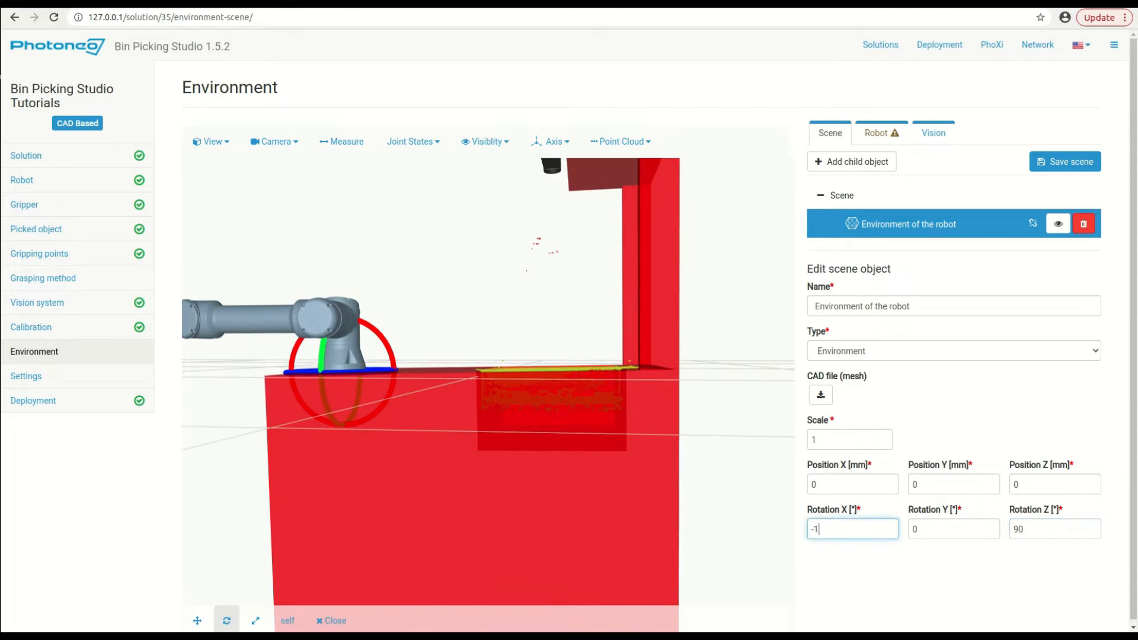
drag(486, 380, 415, 353)
scroll(492, 391, down, 4)
scroll(492, 391, down, 3)
middle_drag(503, 363, 446, 367)
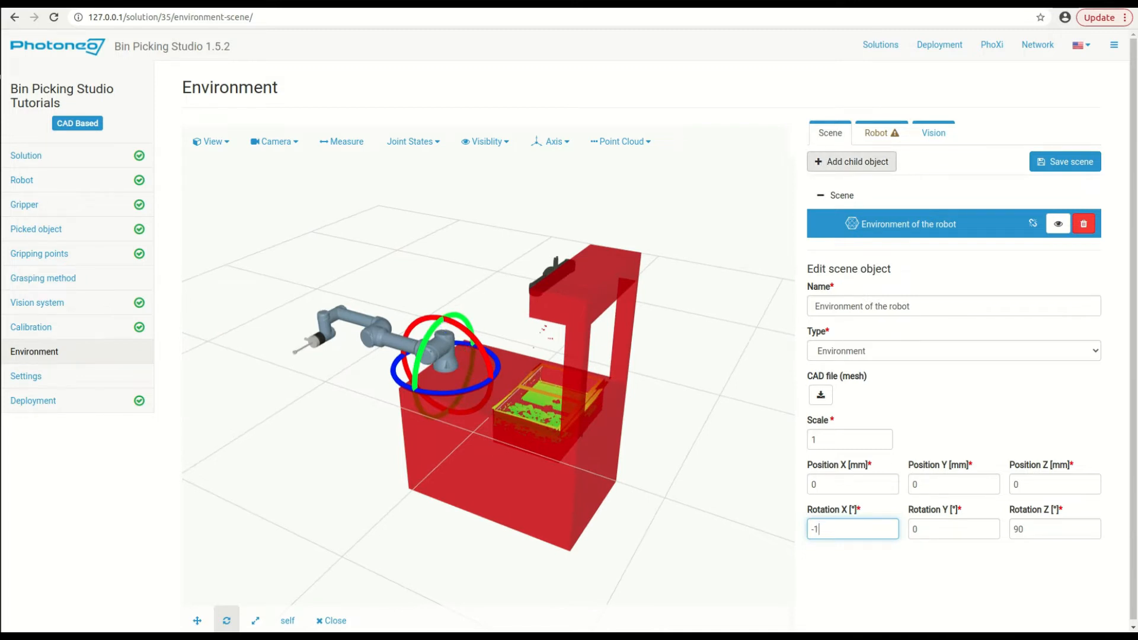
click(851, 161)
click(842, 195)
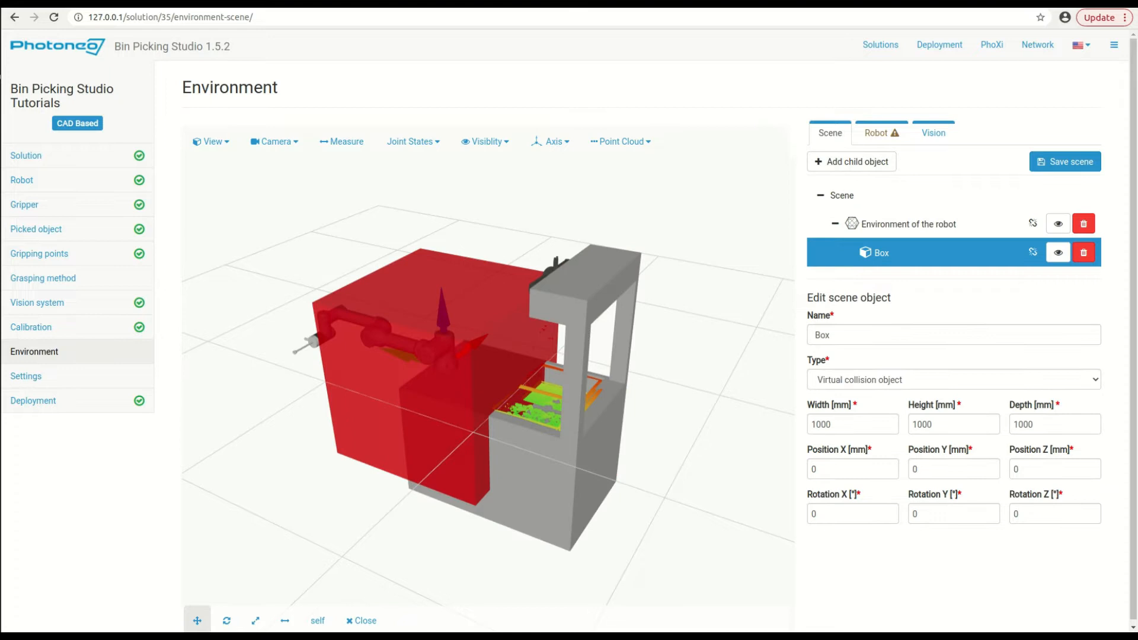
click(1084, 253)
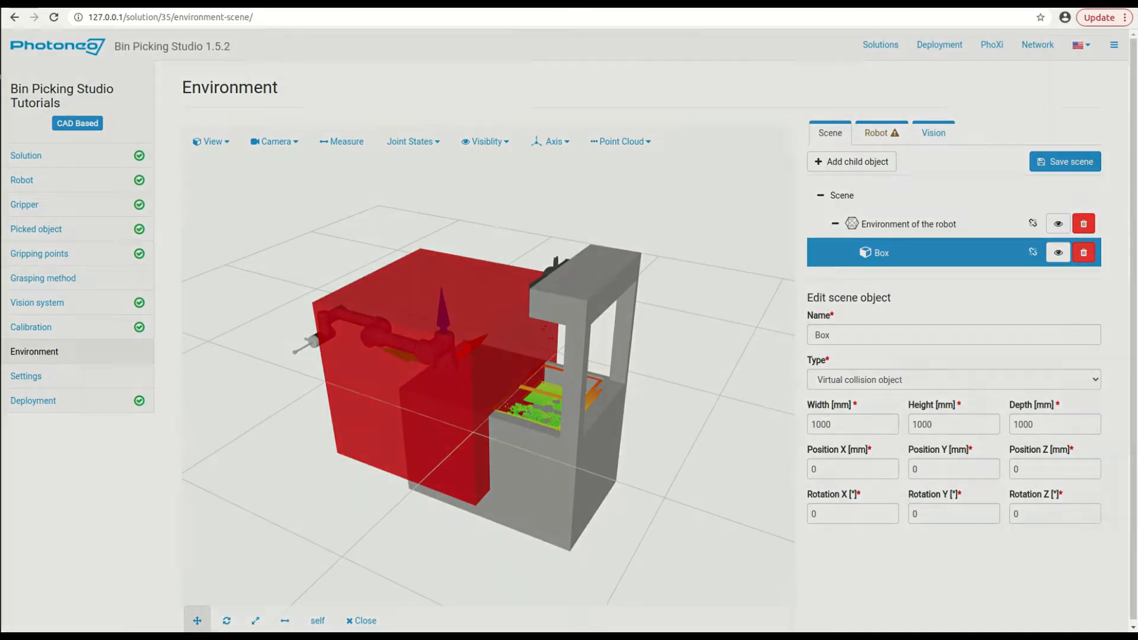
click(635, 157)
Upload KLT1 bin 600x400.stl to the scene as a Bin-type object named "Bin Left"
click(841, 161)
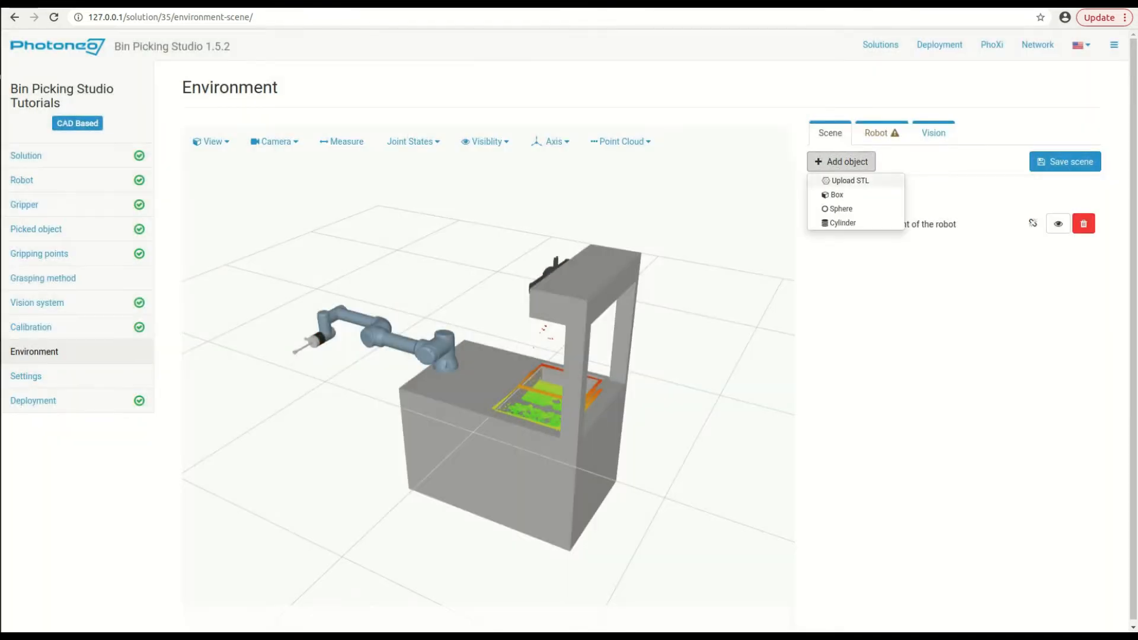
click(848, 180)
click(415, 171)
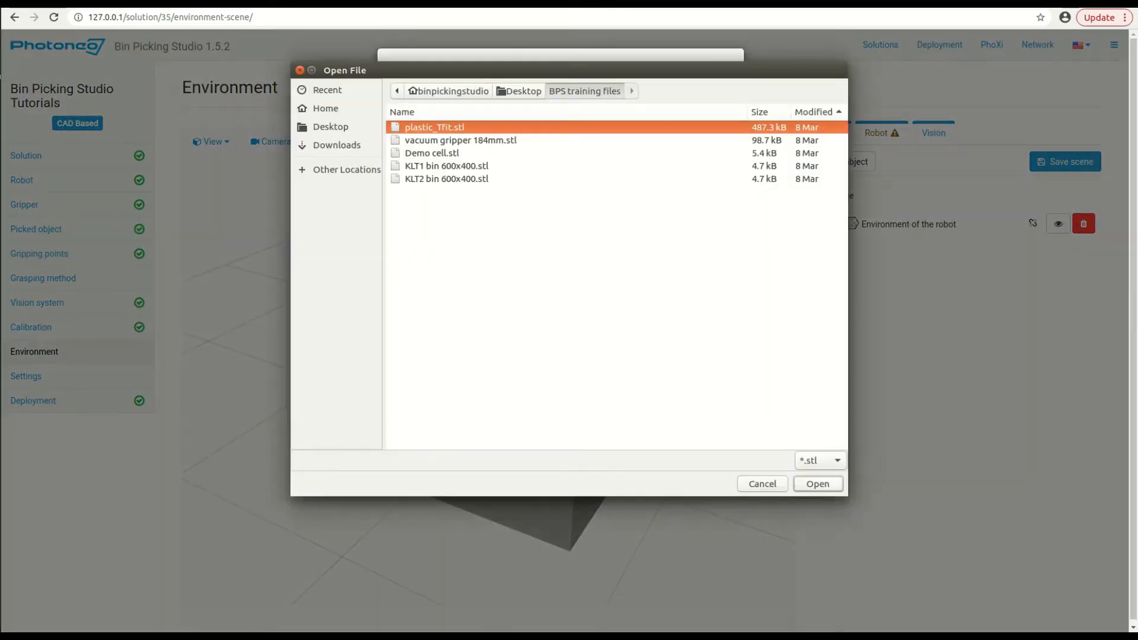
click(446, 166)
click(818, 484)
click(421, 119)
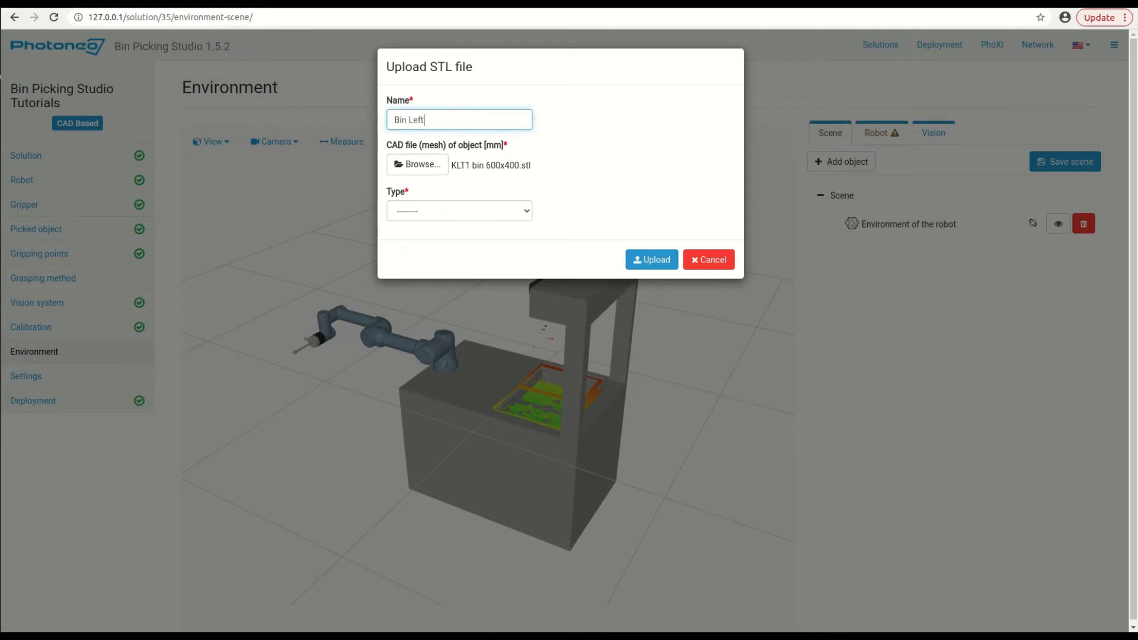
click(652, 259)
click(460, 210)
click(415, 240)
click(652, 259)
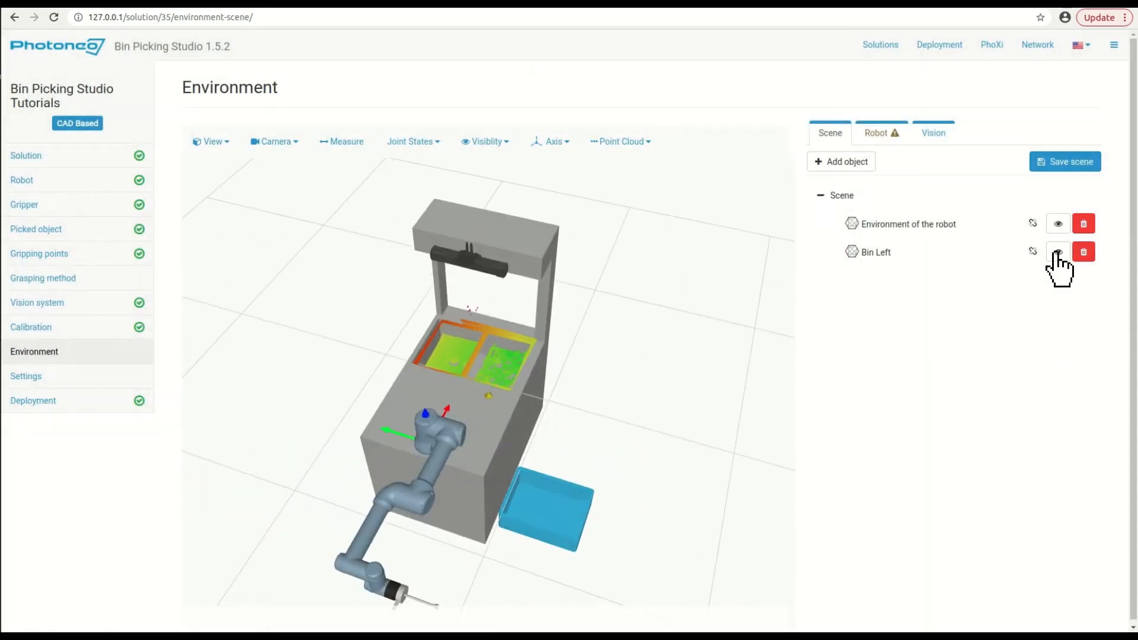
Rotate the Bin Left object to 90° about Z
click(1058, 255)
click(227, 620)
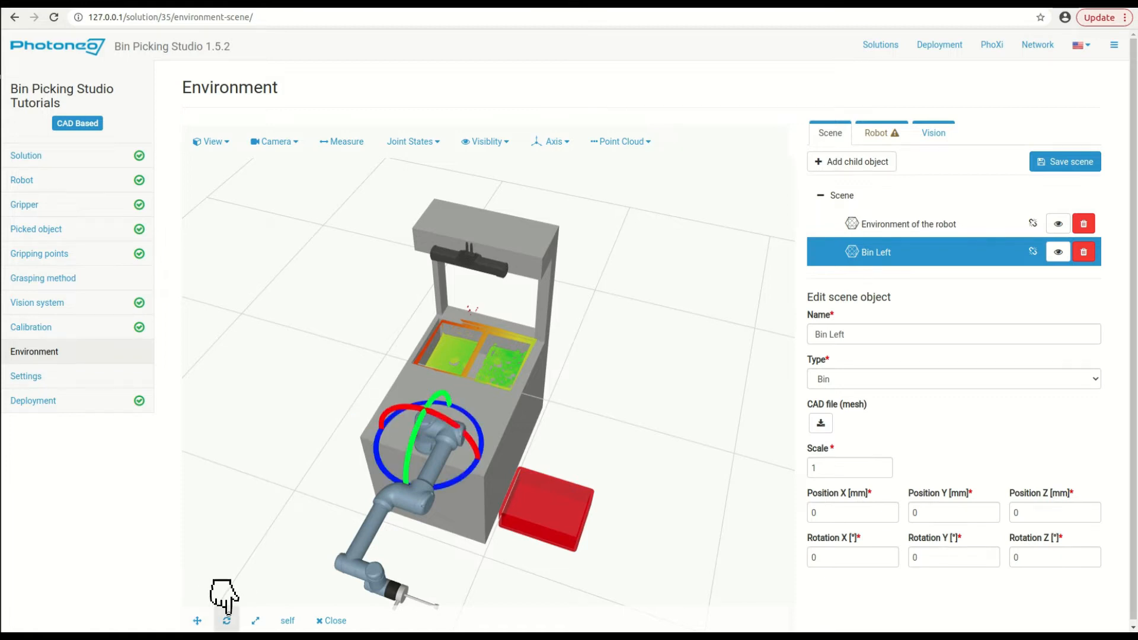
drag(481, 451, 455, 408)
double_click(1025, 558)
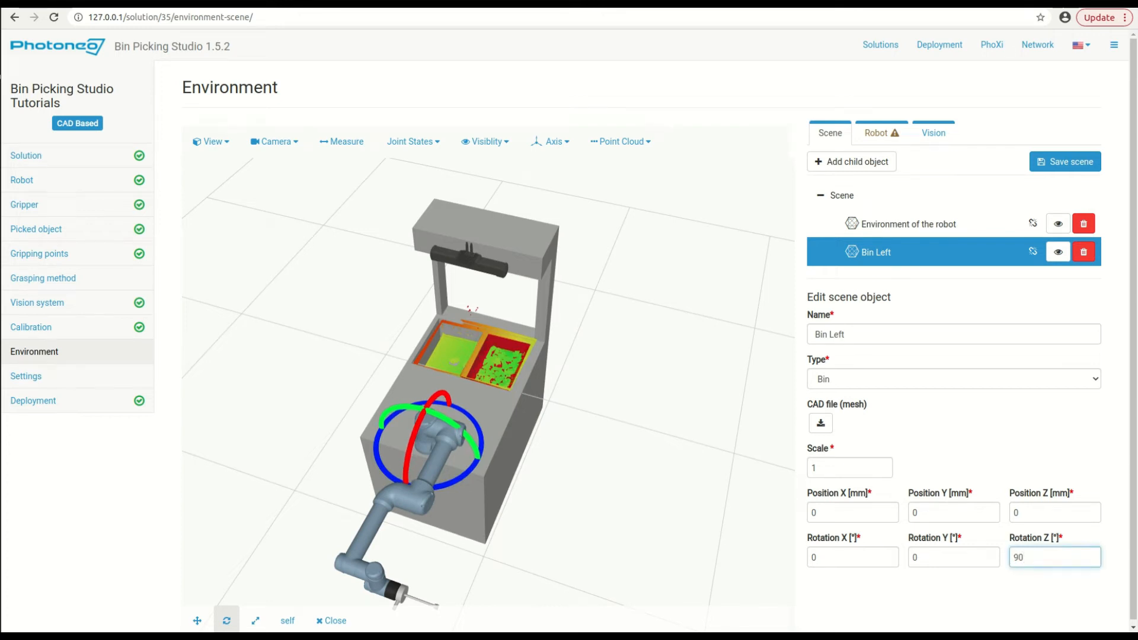
Move Bin Left along Y to about 277.3 mm so it matches the scanned bin without parts
click(197, 620)
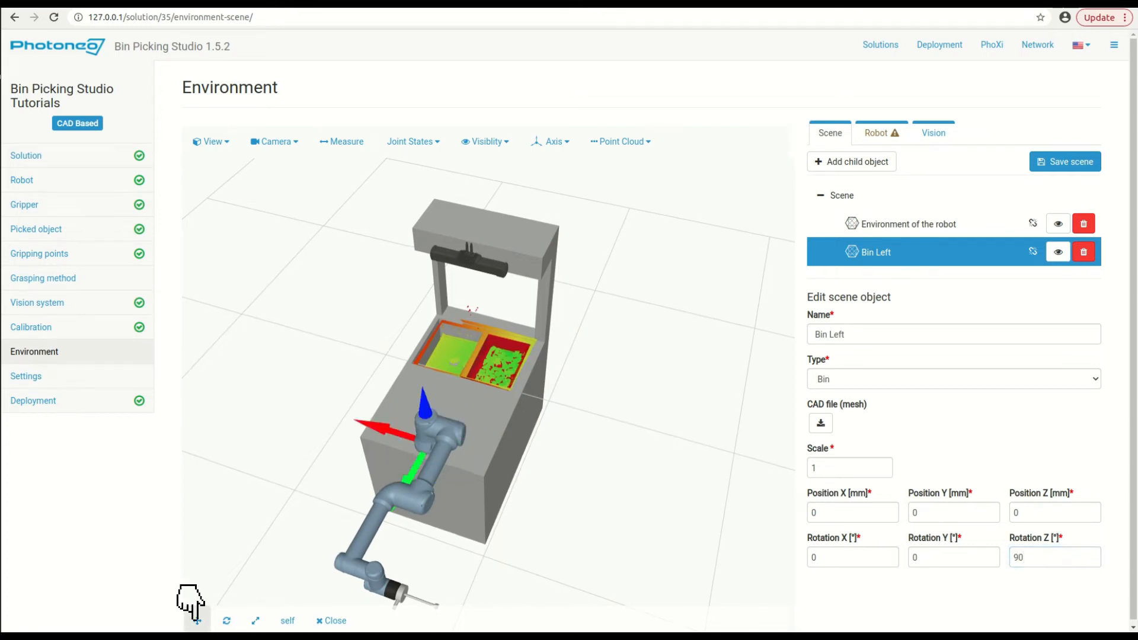
drag(413, 467, 366, 474)
scroll(485, 356, up, 10)
drag(462, 409, 512, 405)
right_drag(462, 415, 594, 302)
drag(595, 303, 588, 307)
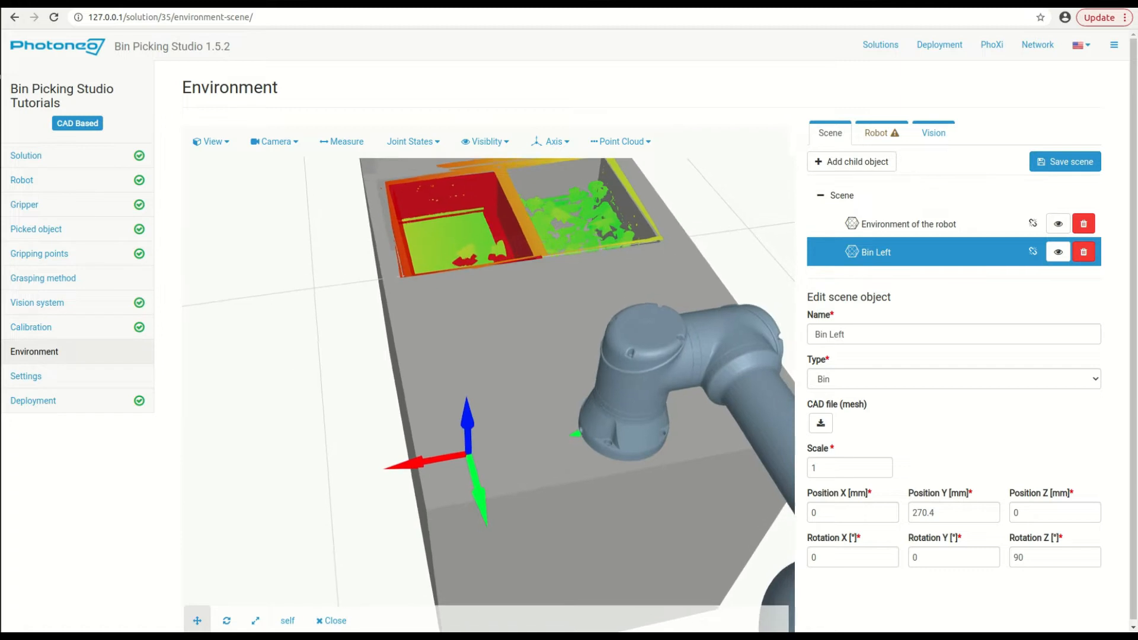
right_drag(589, 307, 534, 351)
drag(534, 351, 522, 349)
drag(356, 506, 351, 506)
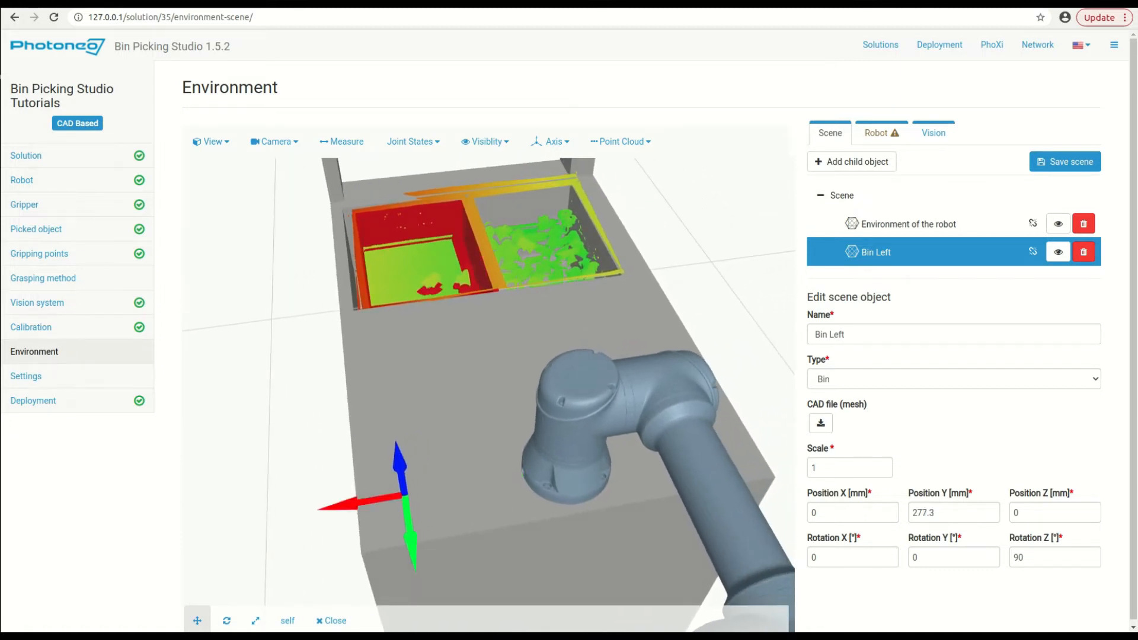
Upload KLT2 bin 600x400.stl as a Bin-type child of Environment of the robot, named "Bin Right"
drag(534, 332, 496, 346)
click(907, 223)
click(833, 161)
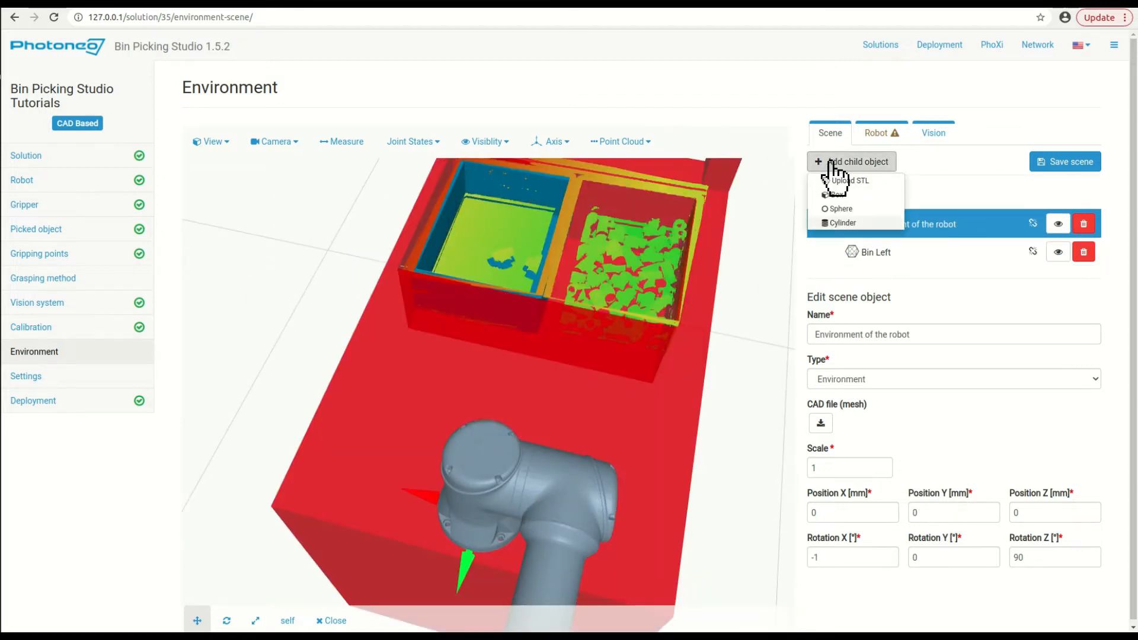
click(839, 196)
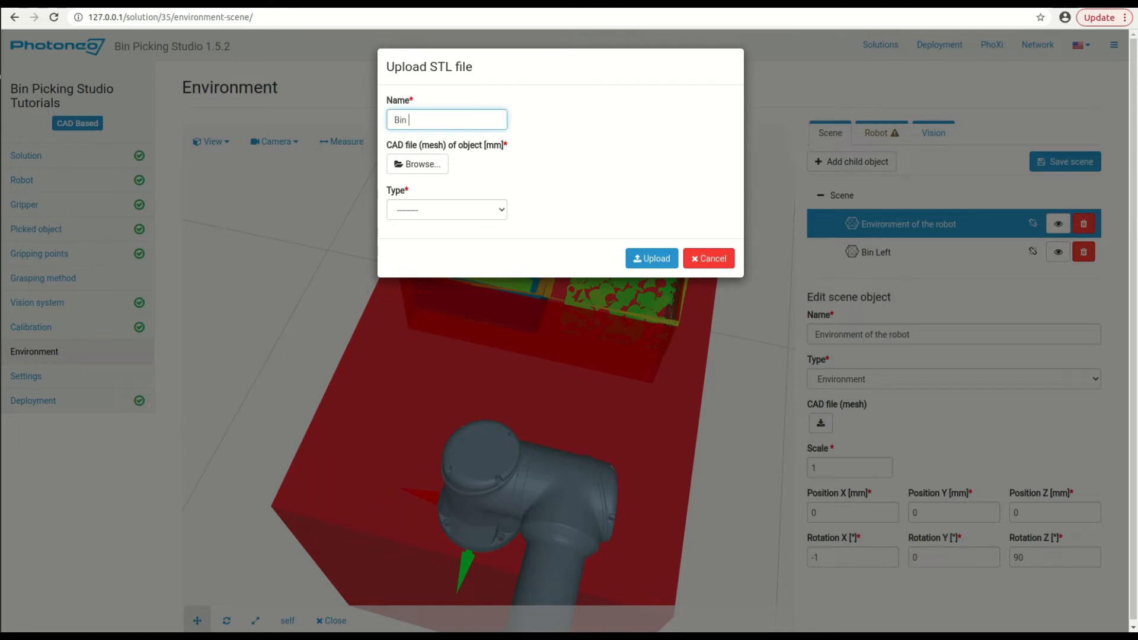
click(417, 167)
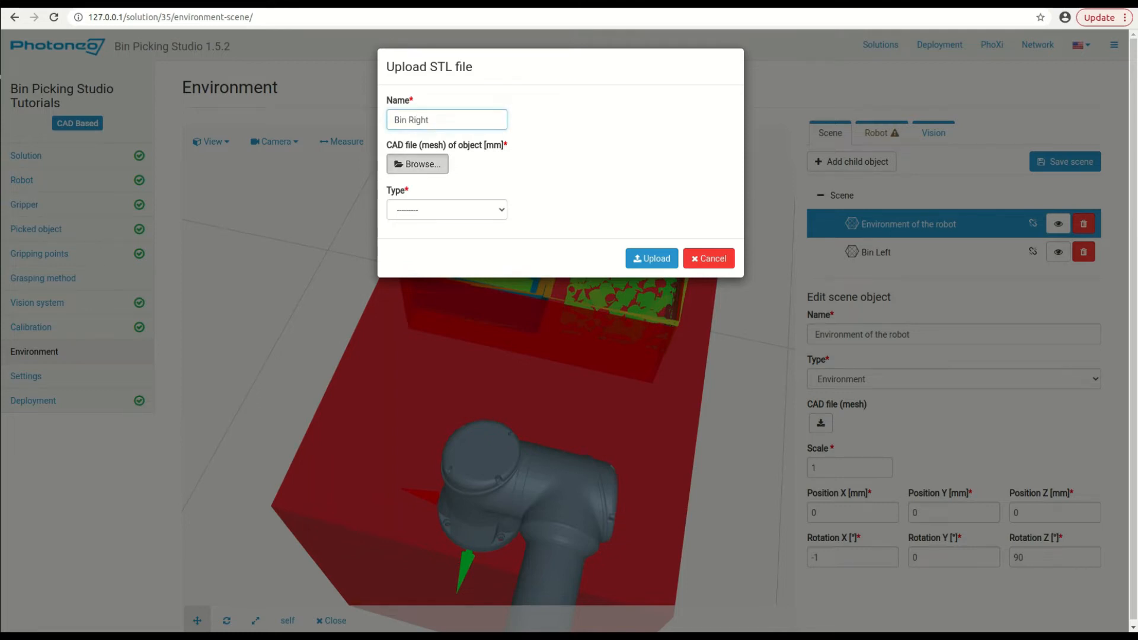
click(446, 179)
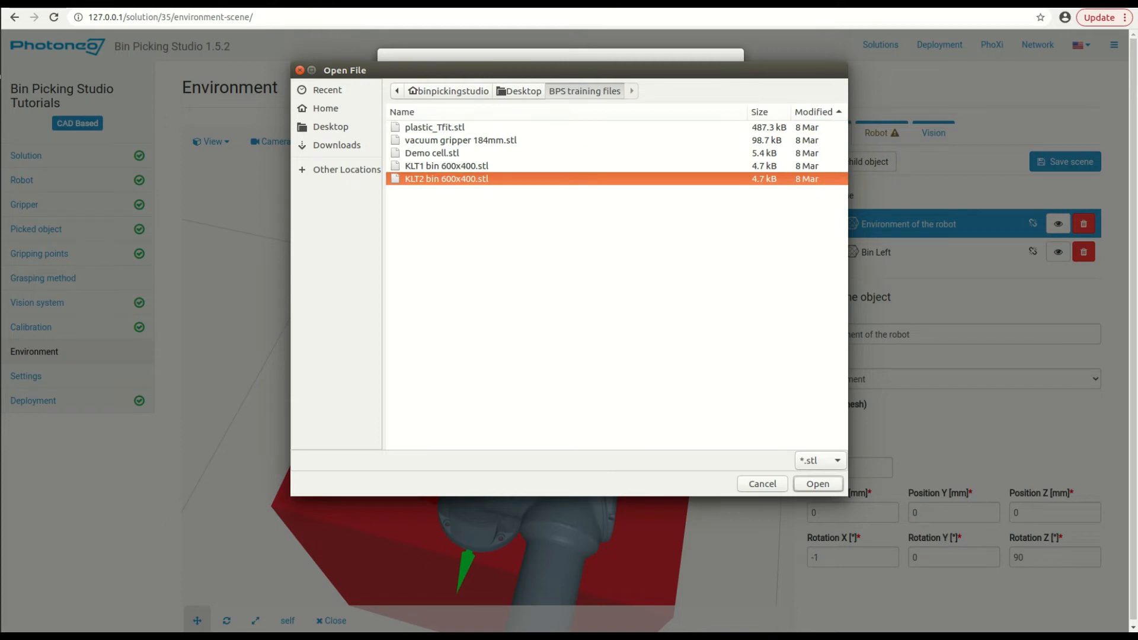
click(817, 484)
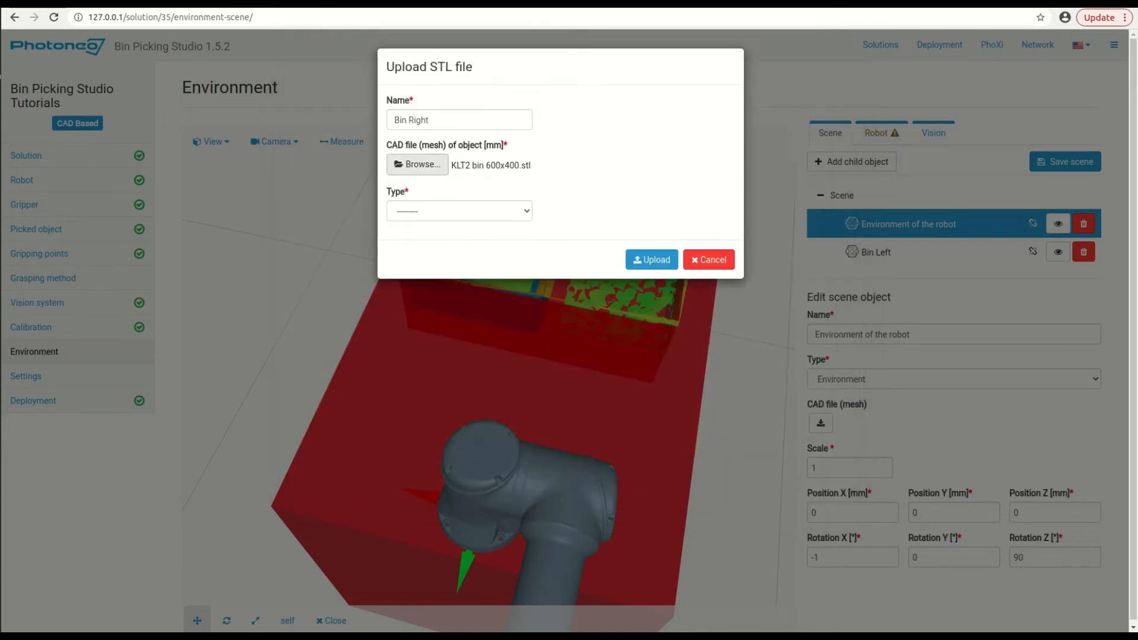
click(459, 210)
click(403, 240)
click(652, 260)
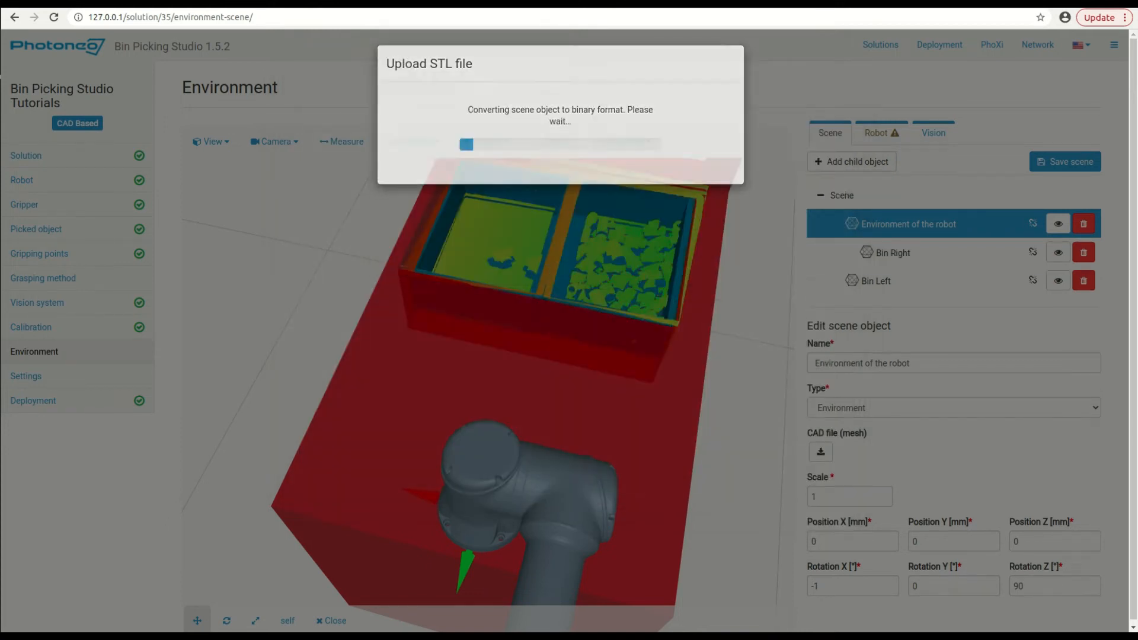
Nest Bin Left under Environment of the robot so both bins are its child objects
mouse_move(488, 395)
mouse_down()
mouse_move(496, 384)
mouse_move(517, 409)
mouse_move(497, 388)
mouse_move(508, 405)
mouse_up()
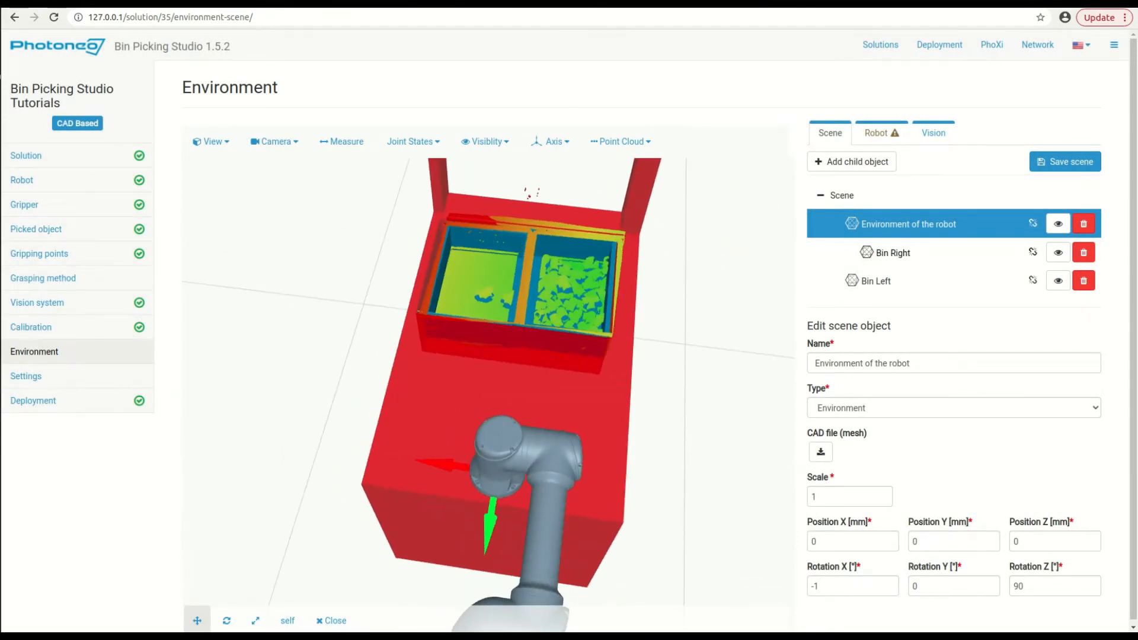
drag(872, 253, 851, 220)
drag(865, 281, 856, 228)
Move Bin Right along X to about -22 mm to match the scanned bin with parts, and save the scene
click(883, 253)
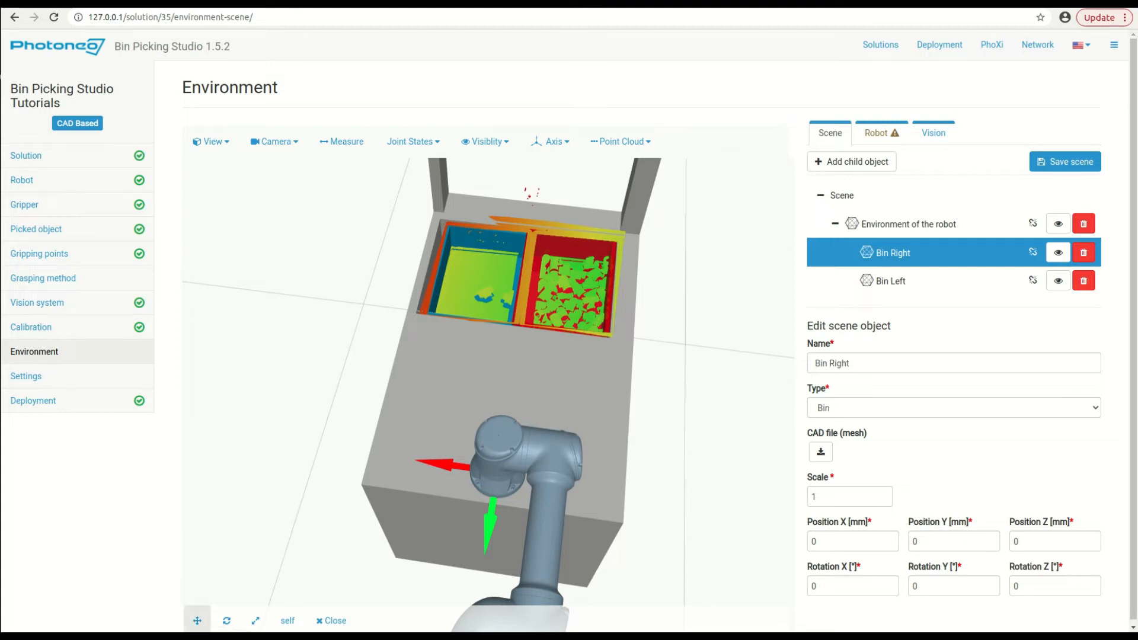
drag(444, 464, 448, 465)
drag(486, 414, 311, 360)
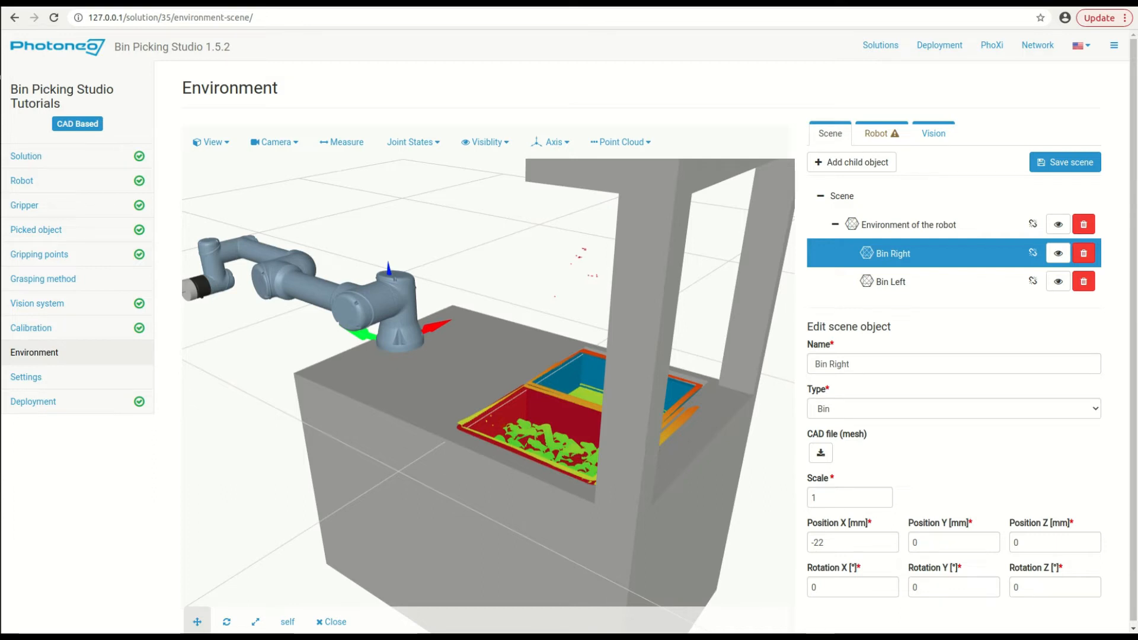
click(881, 138)
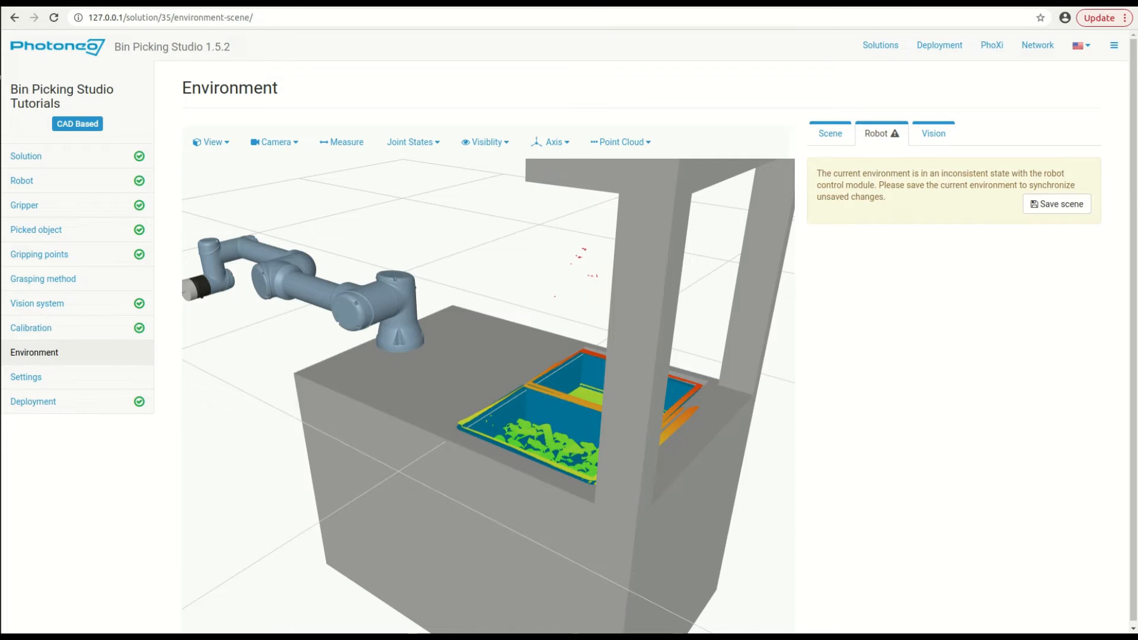
click(1034, 204)
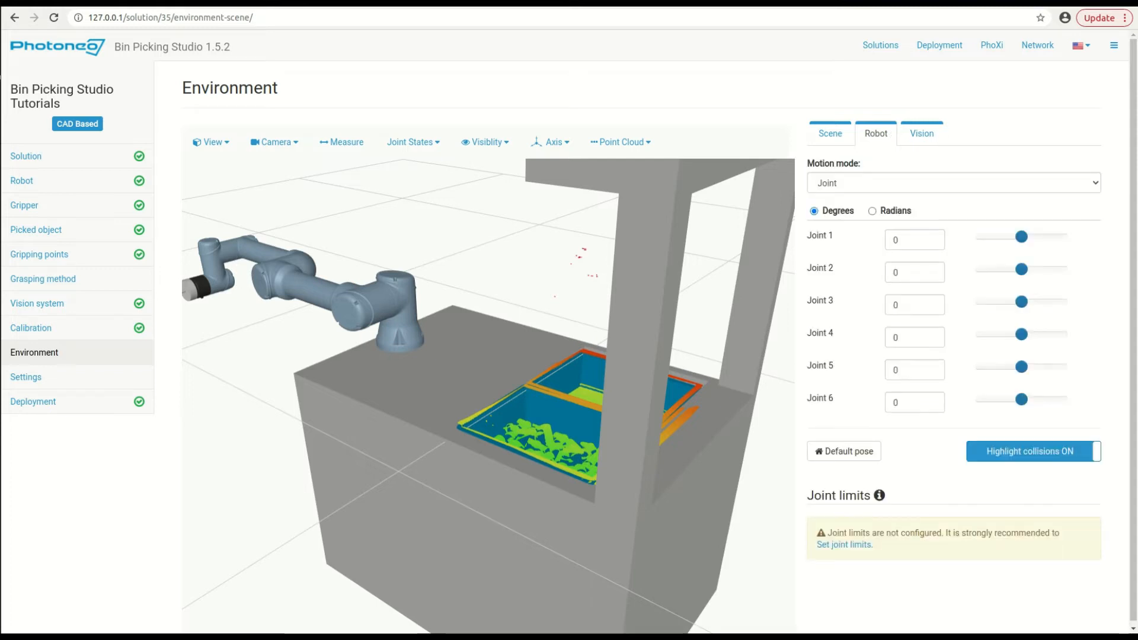
Pose the robot in radians with Joint 2 at -1.57, Joint 3 at -1.93, Joint 4 at -1.15 and Joint 5 at 1.5
double_click(901, 240)
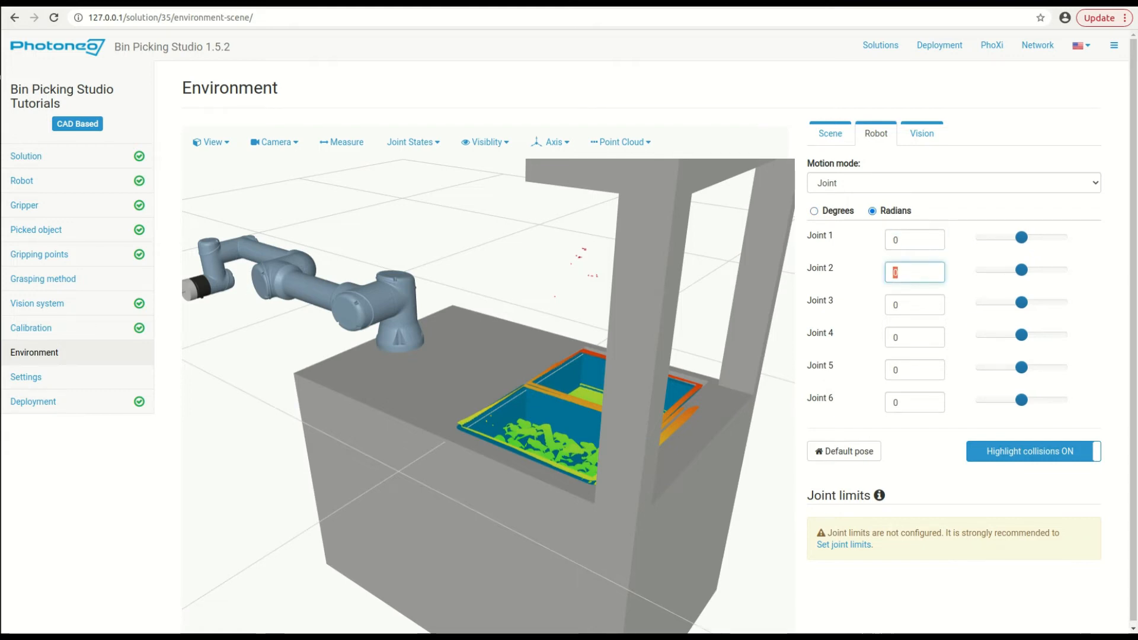
text(-1.57)
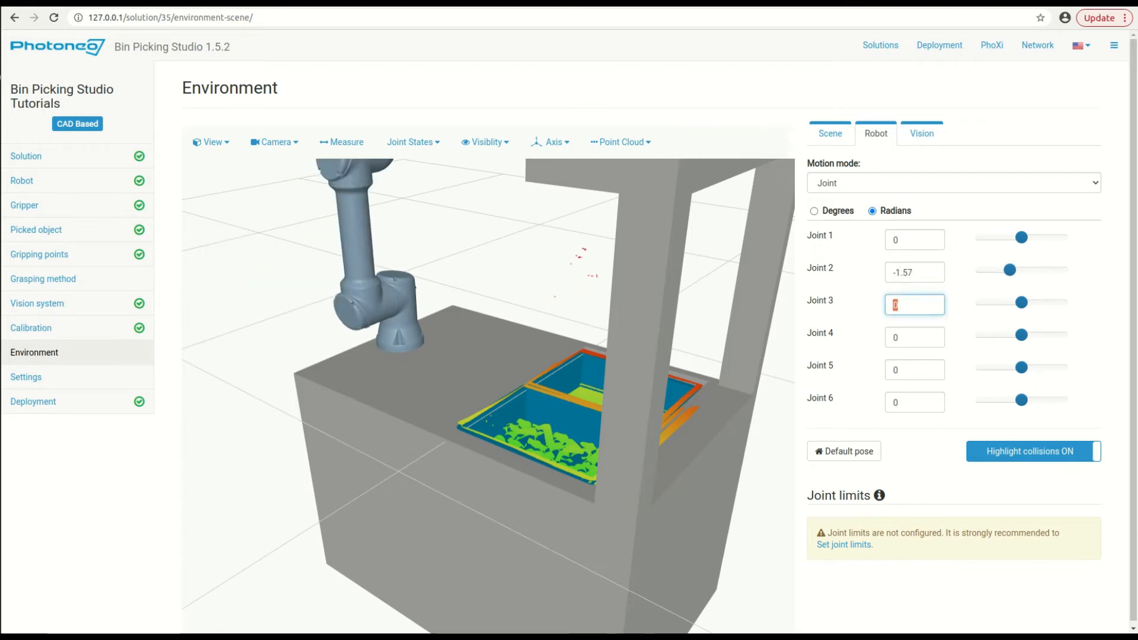
text(-1.9)
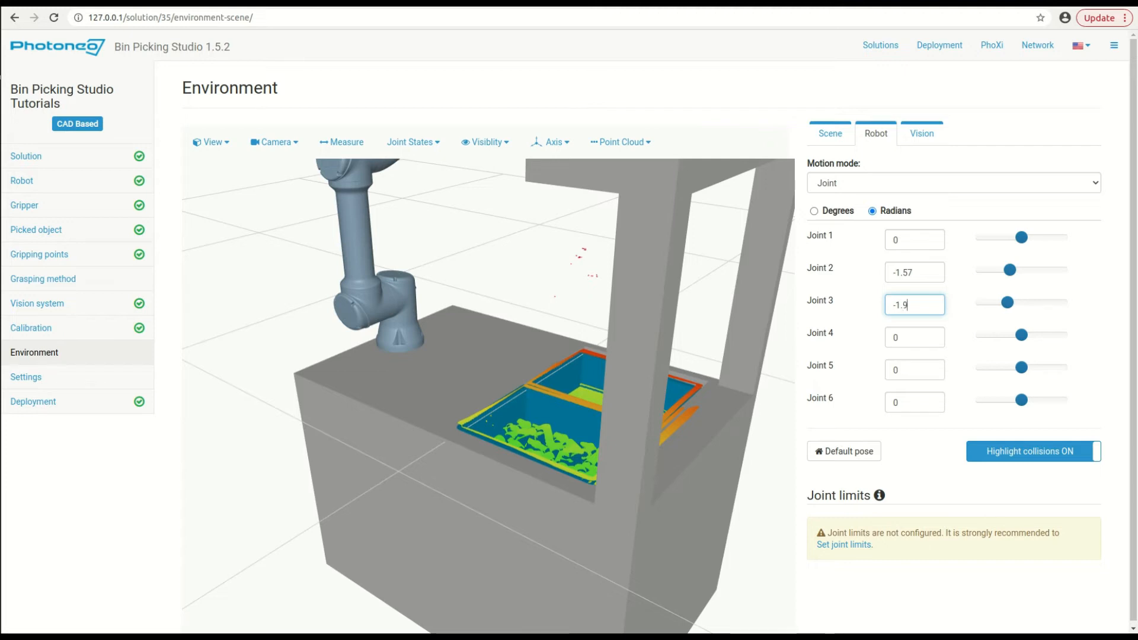
text(3)
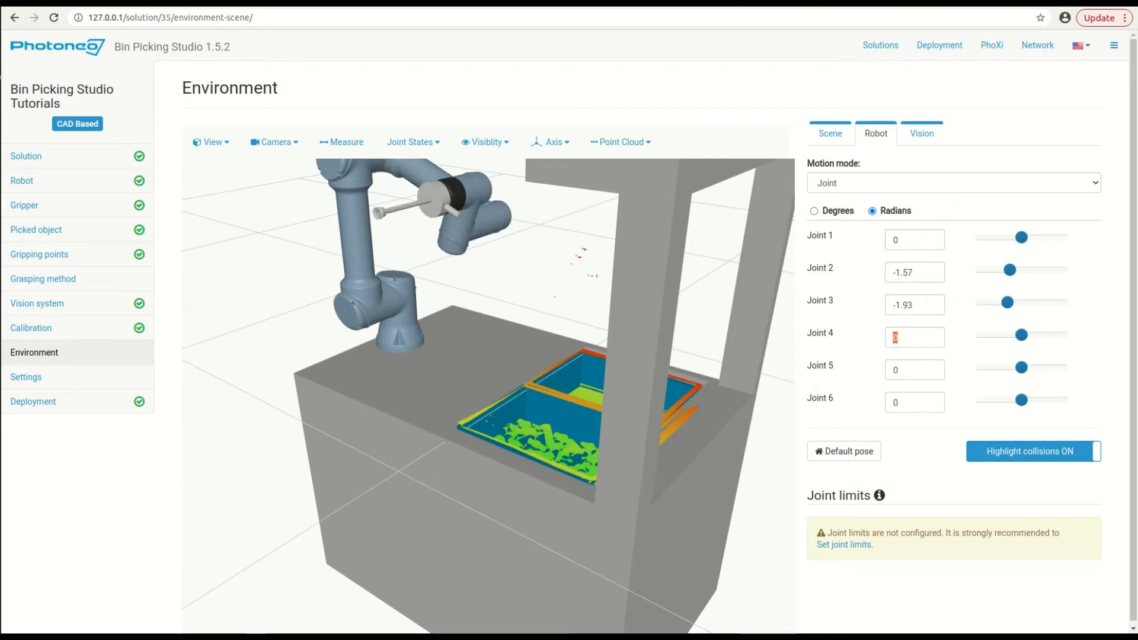
text(-1.15)
key(Tab)
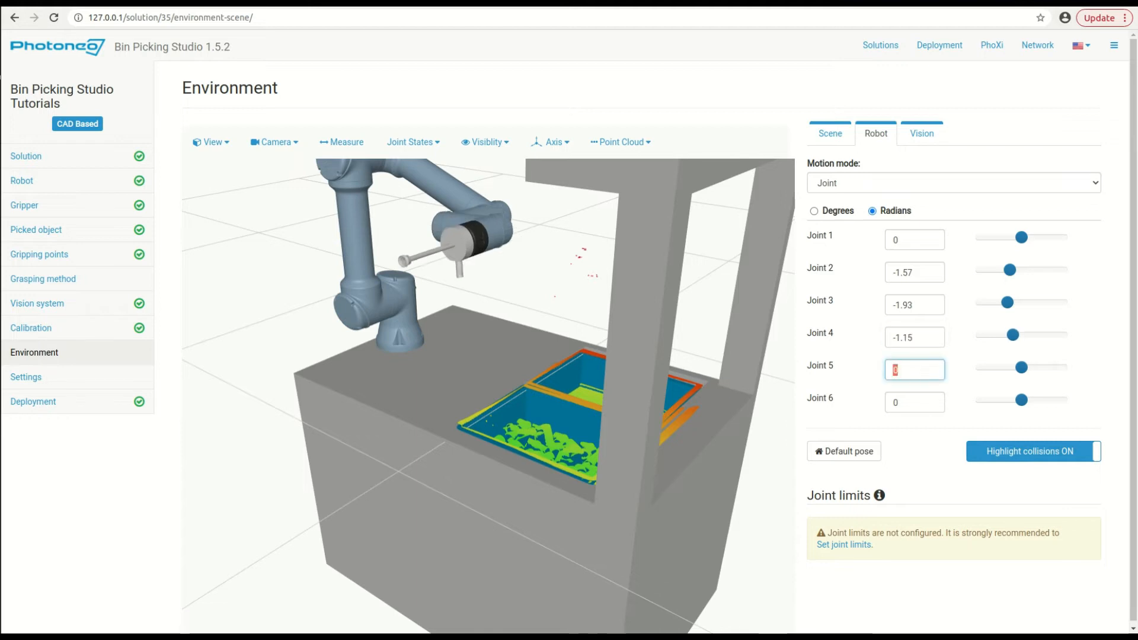
text(1.5)
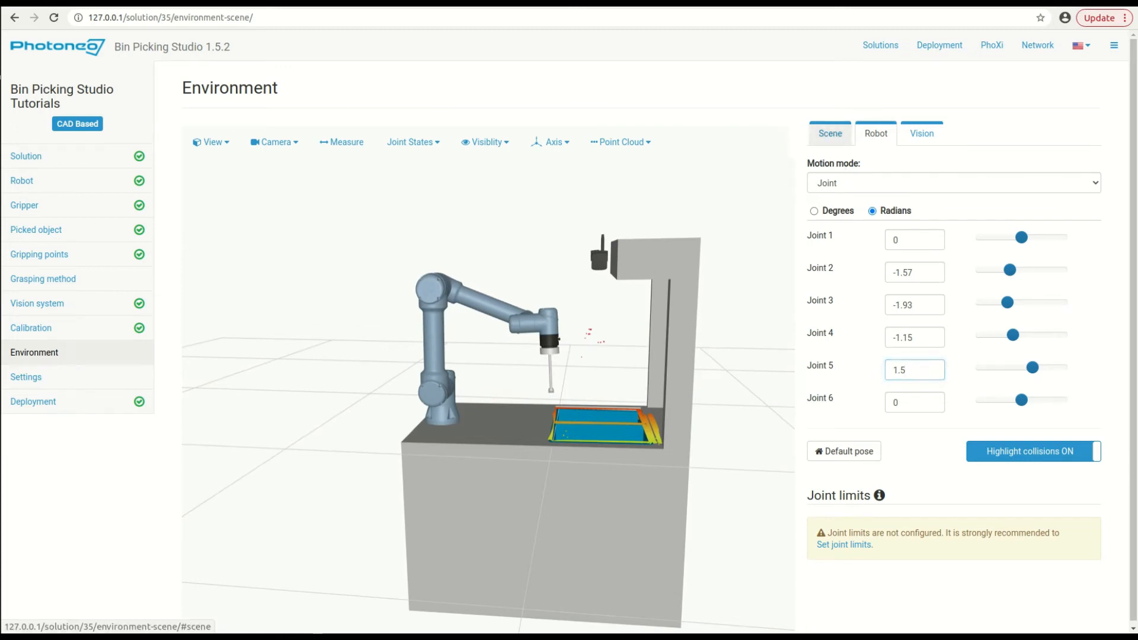
Add a box primitive to the scene as a child of Environment of the robot
click(830, 134)
click(827, 163)
click(858, 232)
click(852, 162)
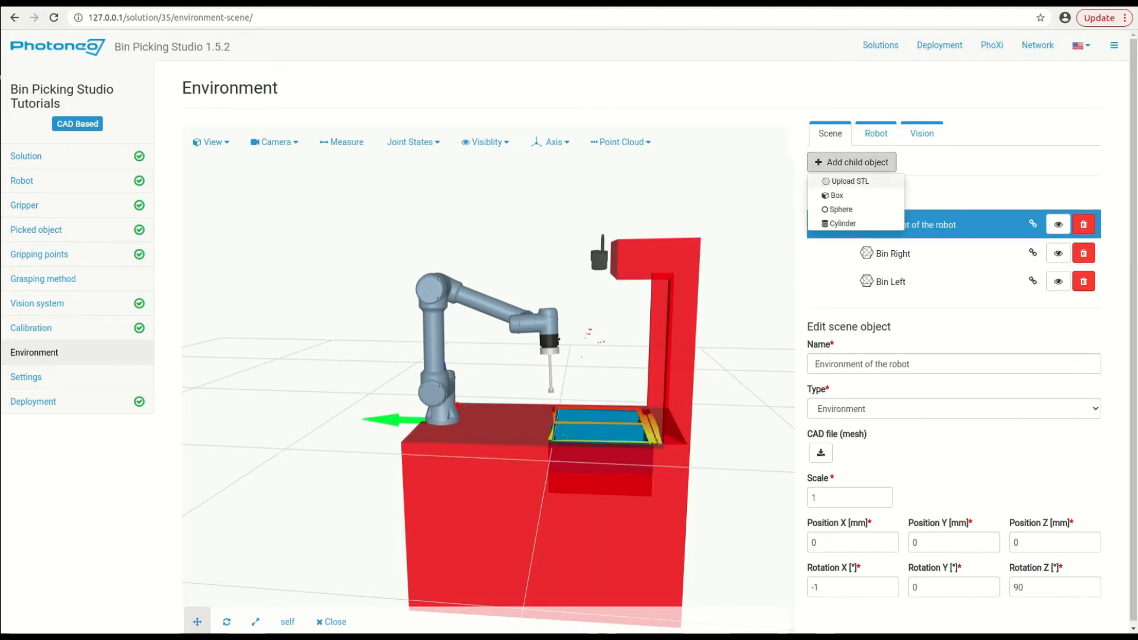
click(835, 196)
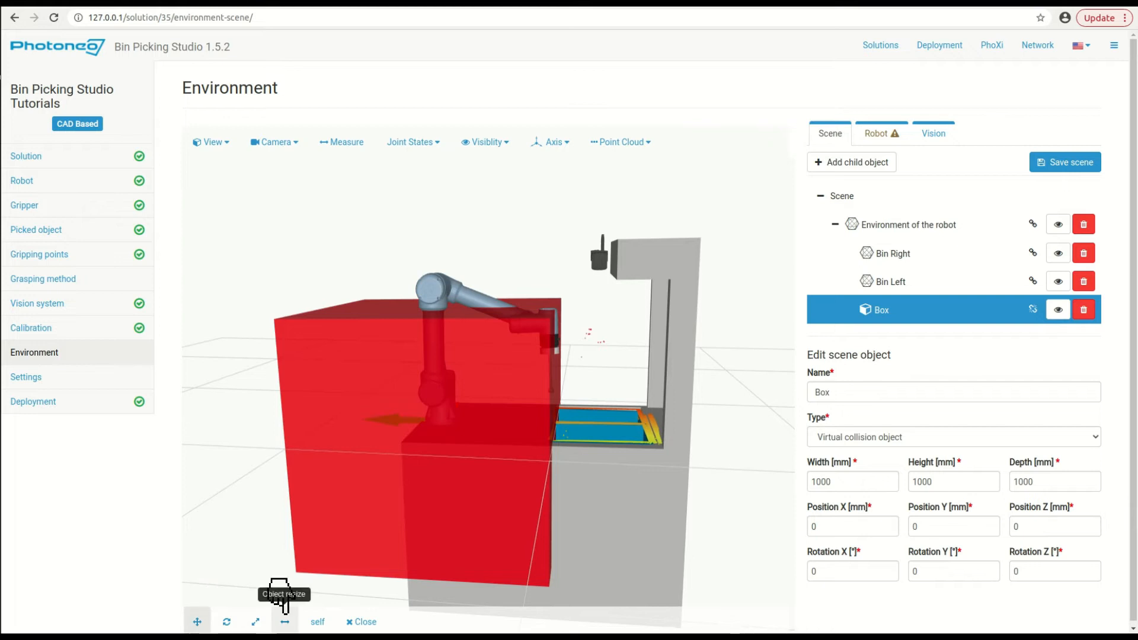
Resize the box to enclose the scanner on the cell's upper beam, about 132.1 mm wide, 144.6 mm high and 718.9 mm deep
click(284, 620)
drag(437, 255, 435, 178)
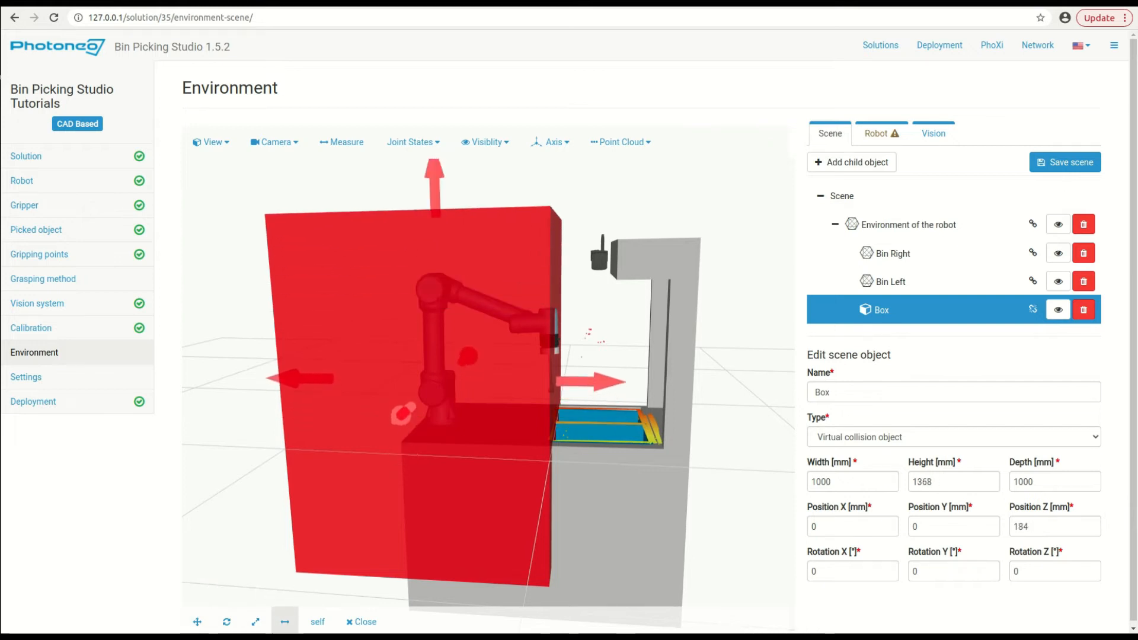
drag(593, 381, 652, 381)
drag(302, 379, 539, 381)
drag(591, 589, 593, 284)
drag(522, 385, 391, 422)
drag(489, 234, 489, 267)
drag(533, 385, 406, 355)
drag(474, 415, 590, 433)
drag(676, 268, 638, 268)
drag(302, 266, 328, 266)
drag(415, 386, 415, 465)
drag(357, 324, 380, 322)
drag(355, 403, 507, 358)
drag(592, 332, 591, 338)
drag(504, 379, 530, 403)
click(1065, 162)
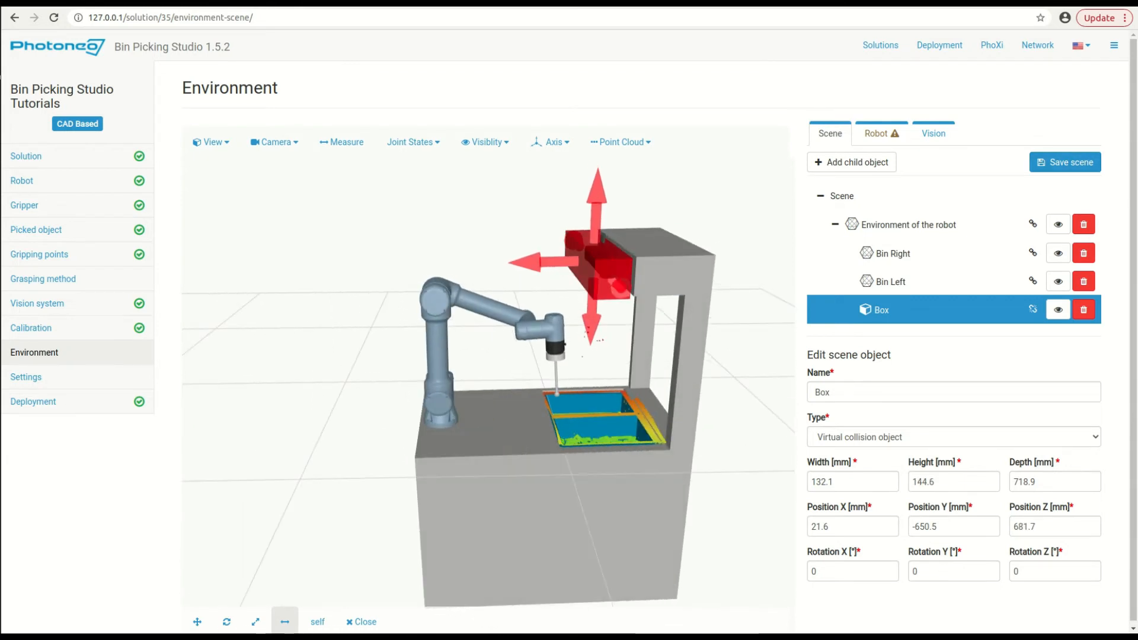
Rename the box around the scanner as "Scanner box" and keep its type as Virtual collision object
click(815, 391)
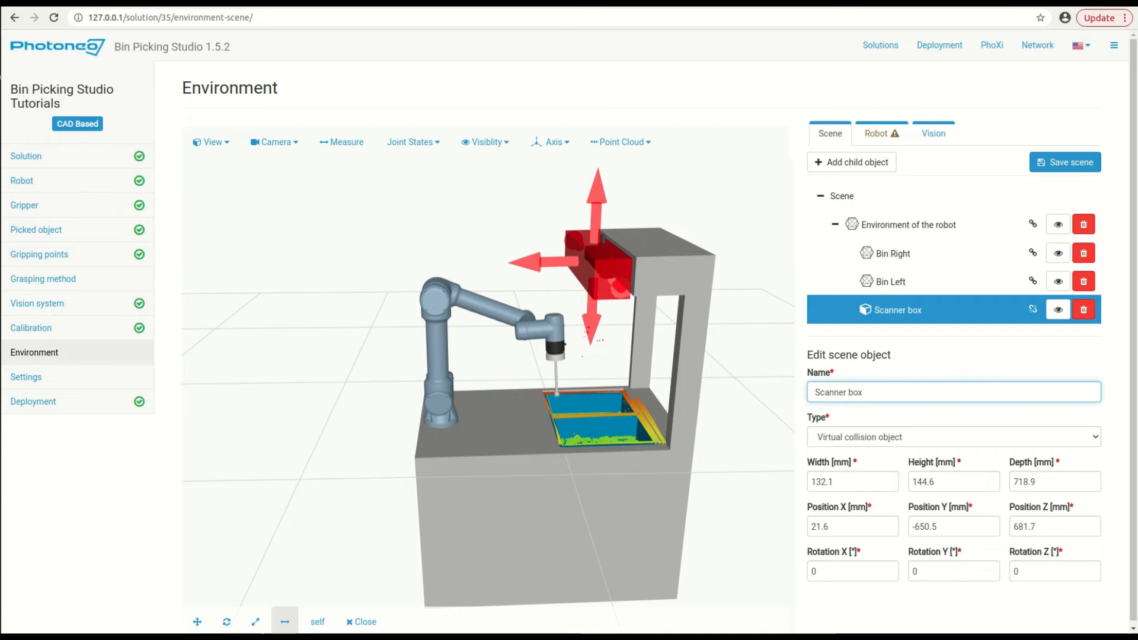
click(1094, 437)
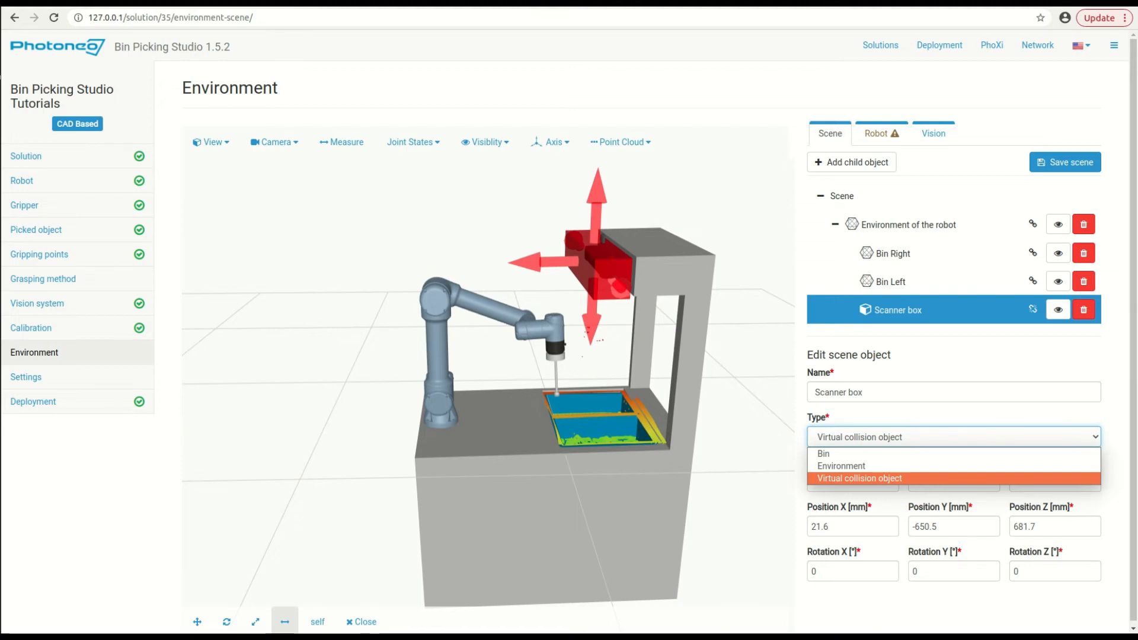
click(817, 478)
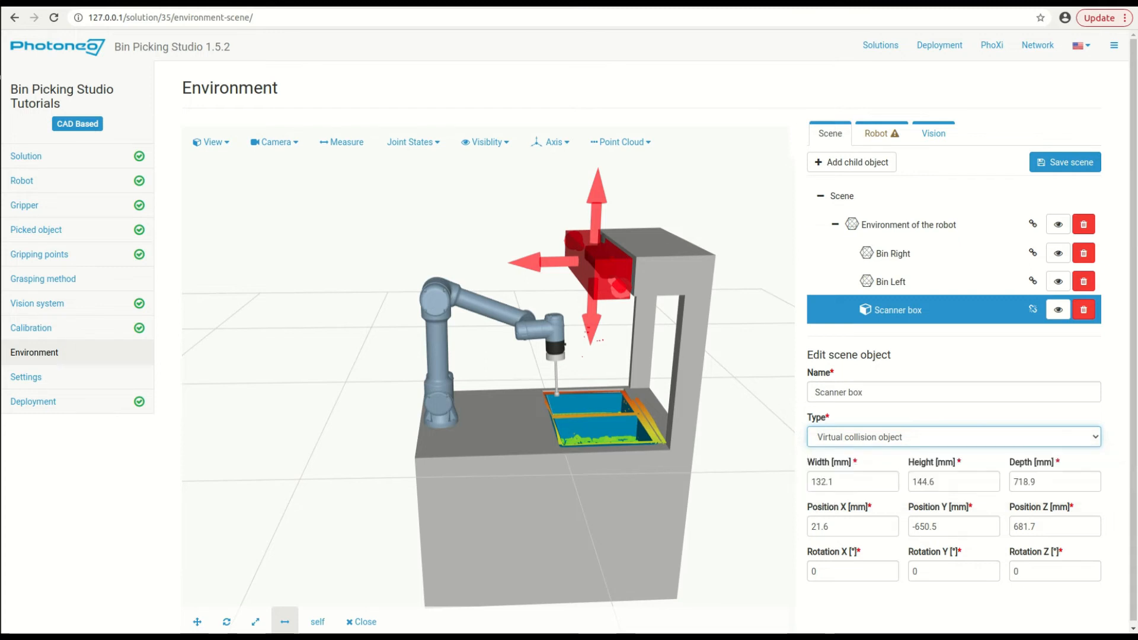
Add a second box as a child of Environment of the robot and move it along X to about 509.3 mm
drag(758, 222, 461, 274)
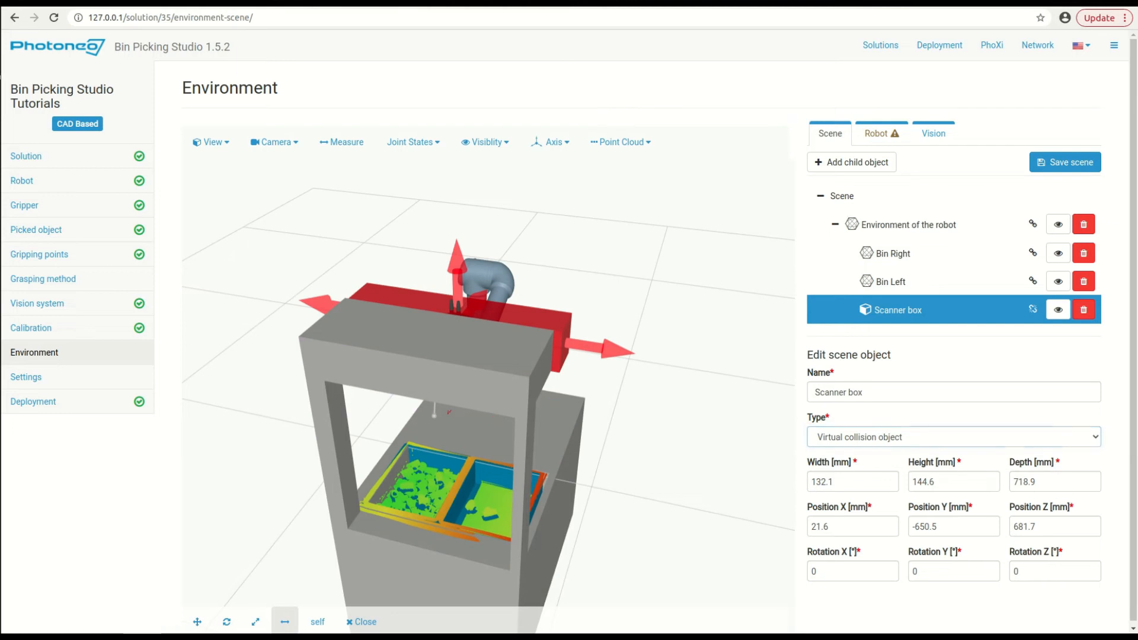
click(853, 225)
click(821, 162)
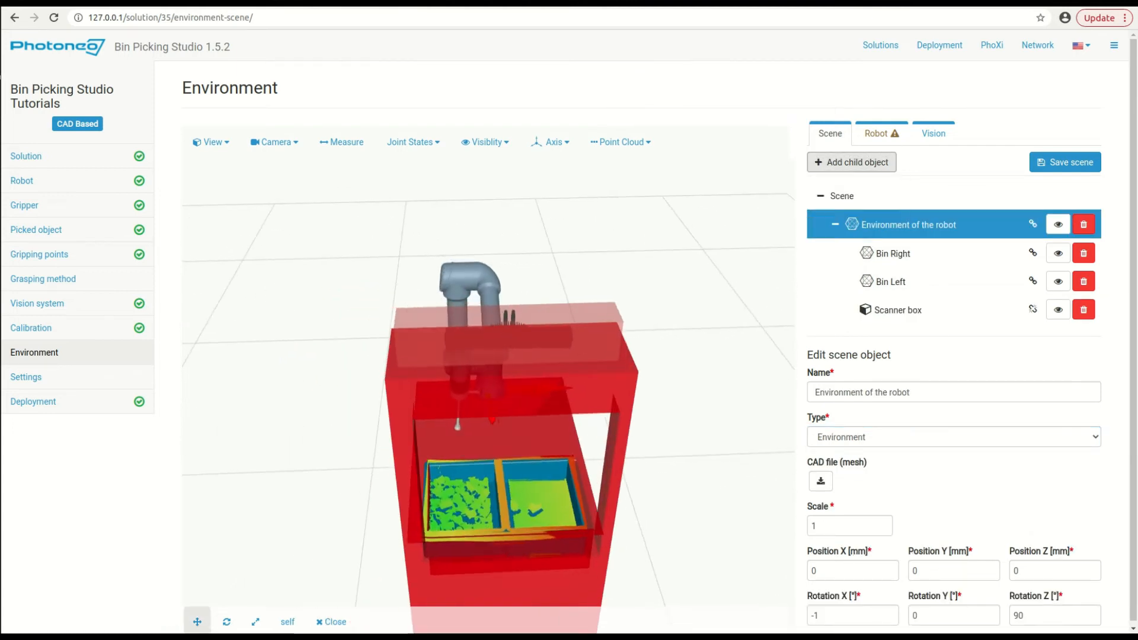
click(821, 162)
click(835, 195)
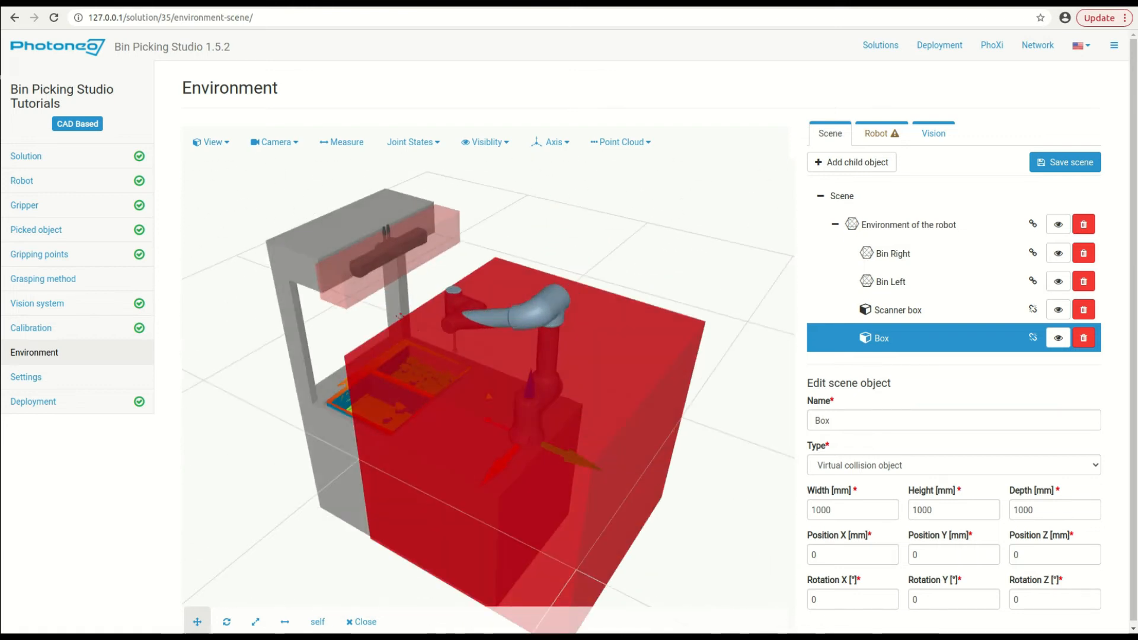
drag(440, 446, 229, 465)
scroll(228, 466, down, 3)
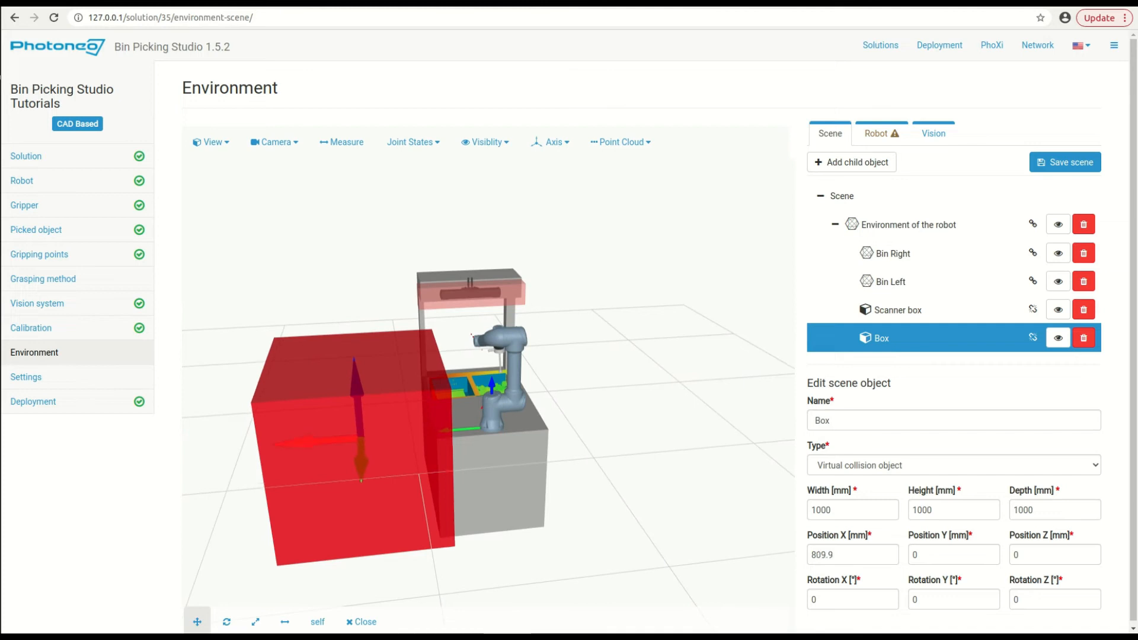
drag(320, 440, 382, 438)
Resize the second box into an Environment-type wall beside the cell, about 1615.1 mm wide, 1365.9 mm high and 96.9 mm deep
click(256, 622)
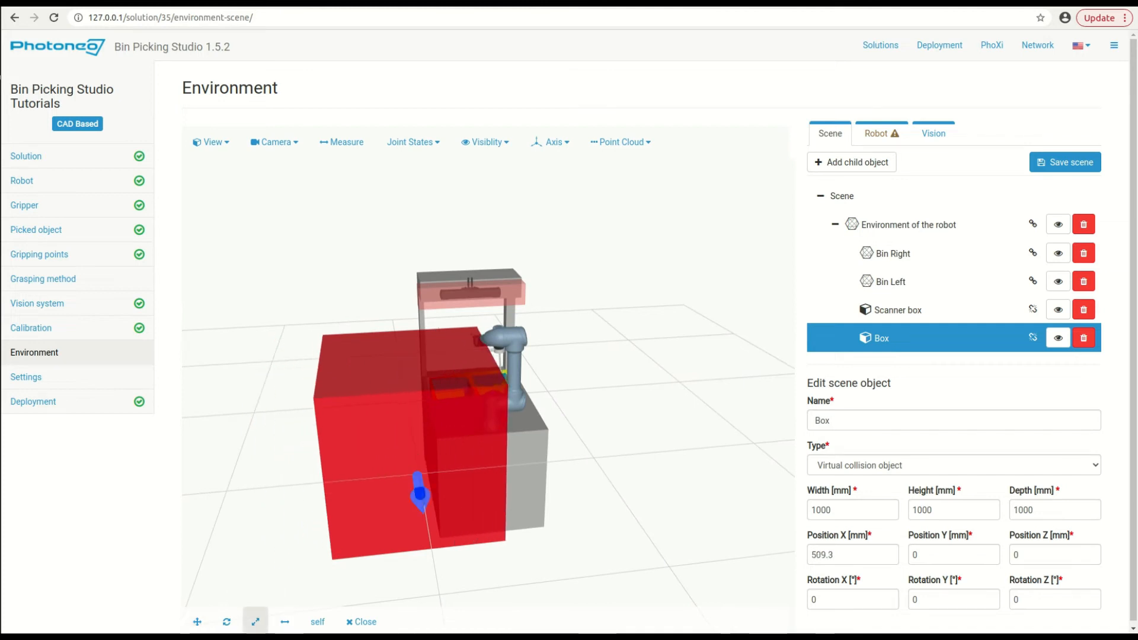
click(285, 621)
drag(282, 444, 379, 437)
drag(533, 422, 468, 427)
drag(587, 451, 338, 423)
drag(559, 389, 644, 384)
drag(488, 279, 489, 226)
drag(592, 457, 533, 504)
click(842, 465)
click(818, 491)
drag(593, 474, 480, 448)
drag(285, 356, 560, 356)
Rename the second box as "Wall" and move it along X to 390 mm, closer to the robot cell
click(853, 228)
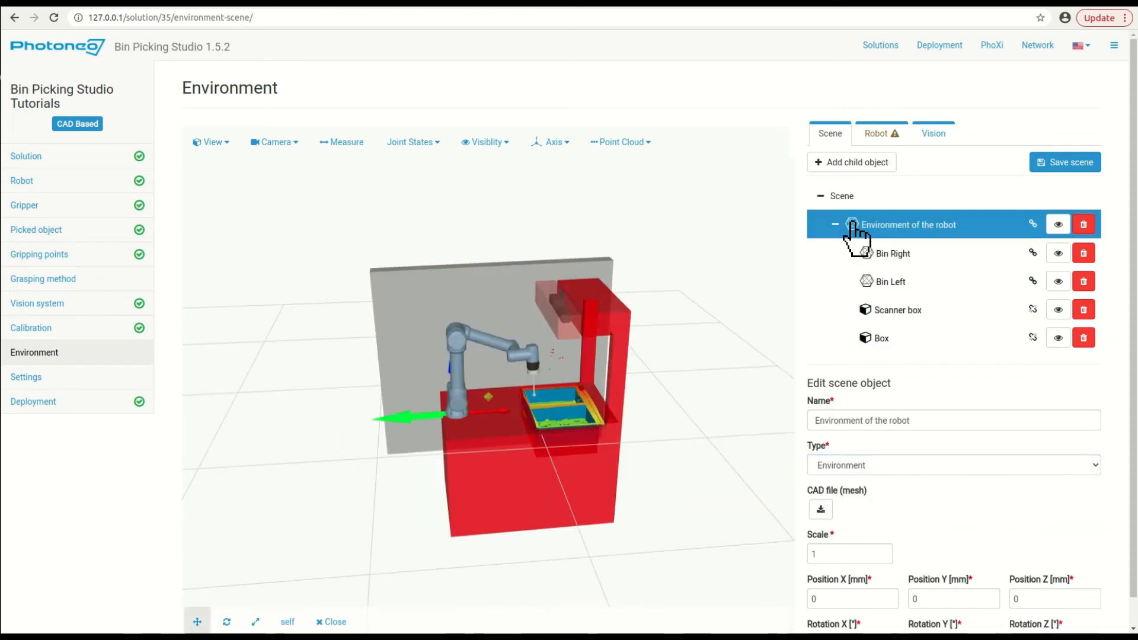
drag(622, 379, 374, 384)
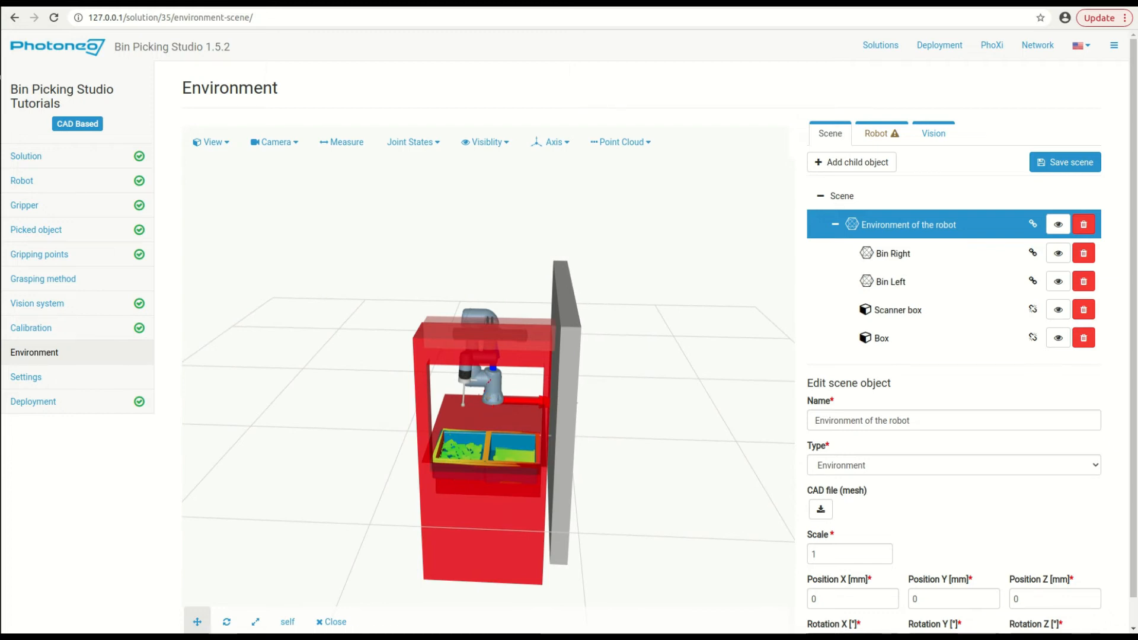
click(865, 340)
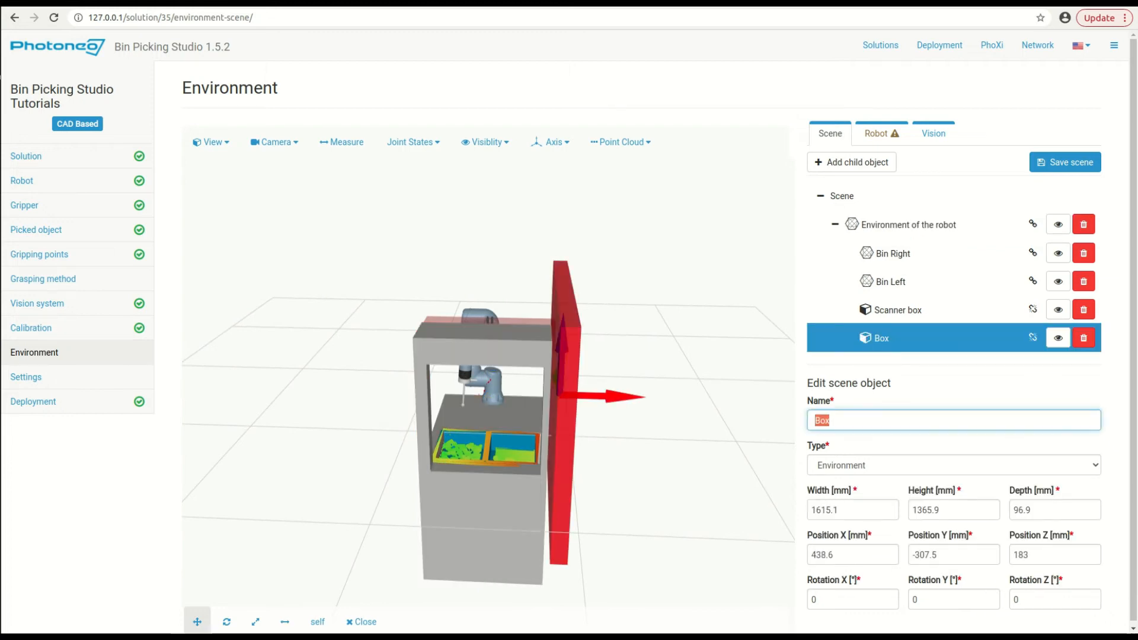
click(197, 613)
drag(618, 396, 607, 397)
drag(599, 424, 770, 400)
drag(427, 409, 548, 438)
Save the scene with the scanner box and wall to synchronize it with the robot control module
click(869, 134)
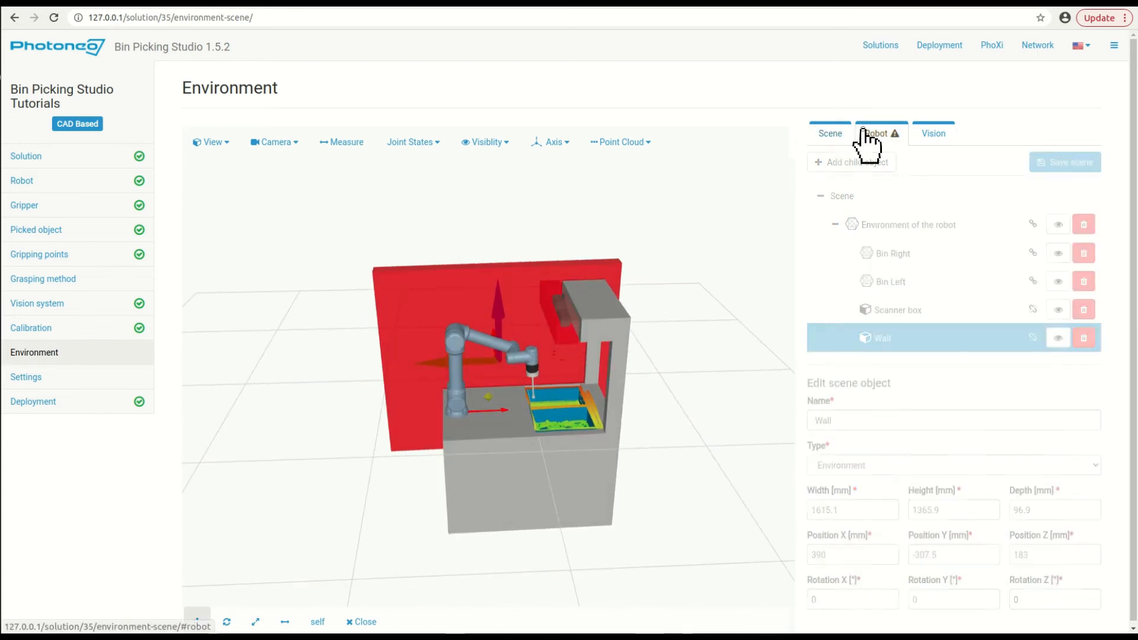
click(1033, 204)
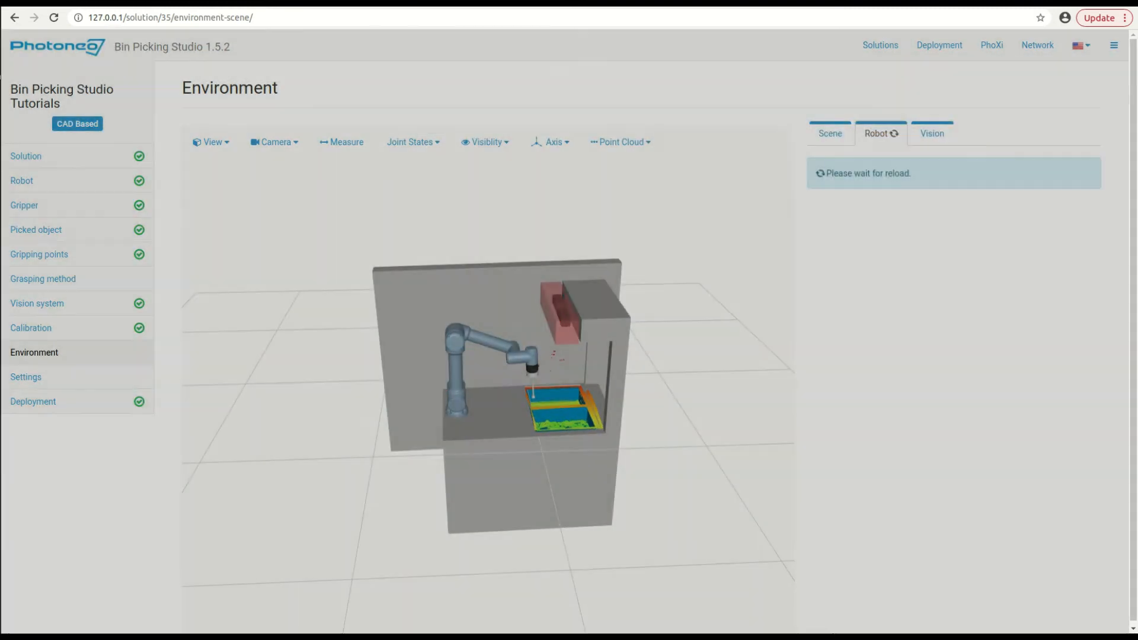
mouse_move(581, 427)
mouse_down()
mouse_move(414, 415)
mouse_move(557, 409)
mouse_move(670, 462)
mouse_move(726, 444)
mouse_move(584, 433)
mouse_up()
scroll(583, 432, down, 3)
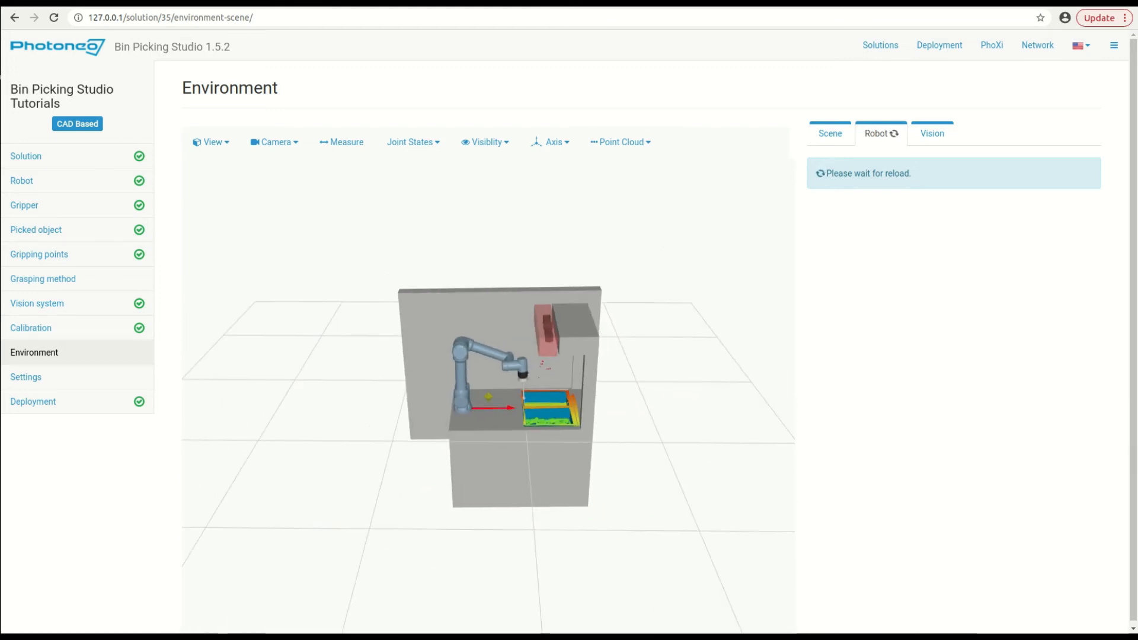
scroll(488, 410, up, 6)
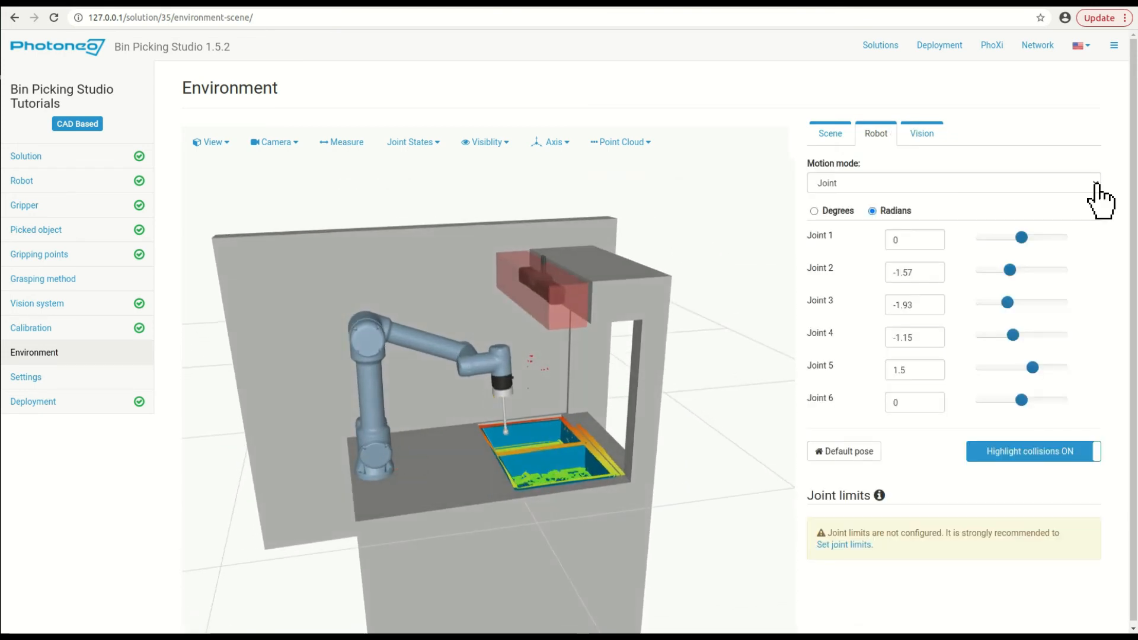
Set the robot's motion mode to Linear - Robot base coordinate system
click(1096, 185)
click(815, 225)
click(817, 185)
click(817, 237)
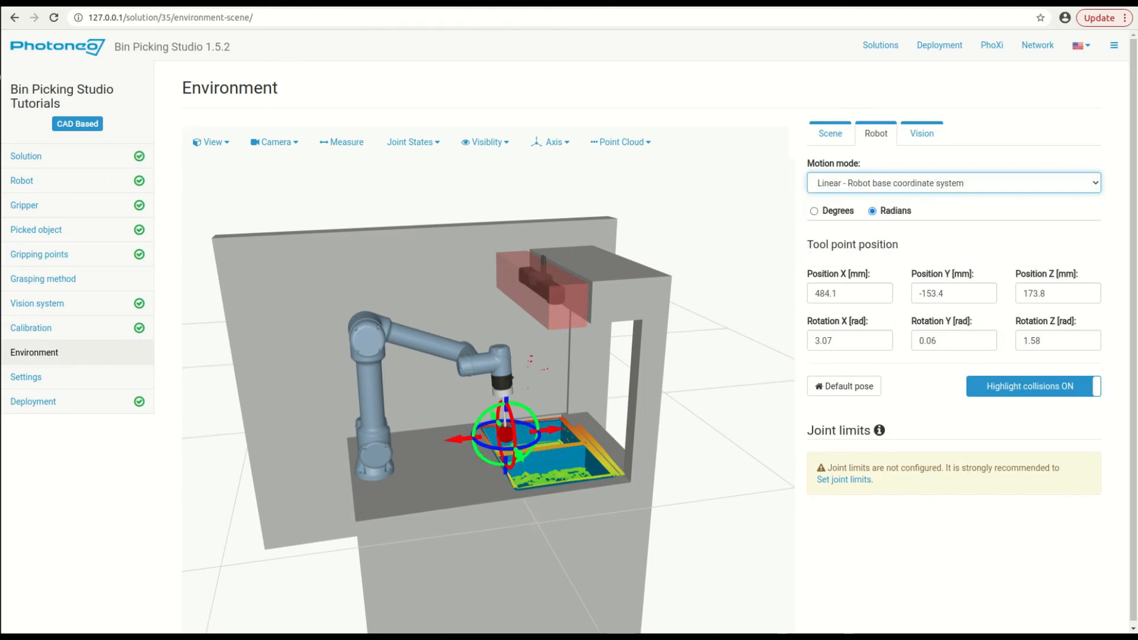
Move the robot tool into the bin with parts, to about X 643.5, Y -153.4 and Z 47 mm
drag(533, 379, 462, 400)
drag(449, 441, 511, 443)
drag(469, 380, 506, 389)
drag(533, 418, 546, 409)
drag(557, 474, 556, 499)
drag(511, 467, 491, 469)
Set the motion mode to Linear - Tool coordinate system and check the collision highlighting around the robot cell
click(844, 185)
click(849, 224)
click(1034, 386)
click(1034, 386)
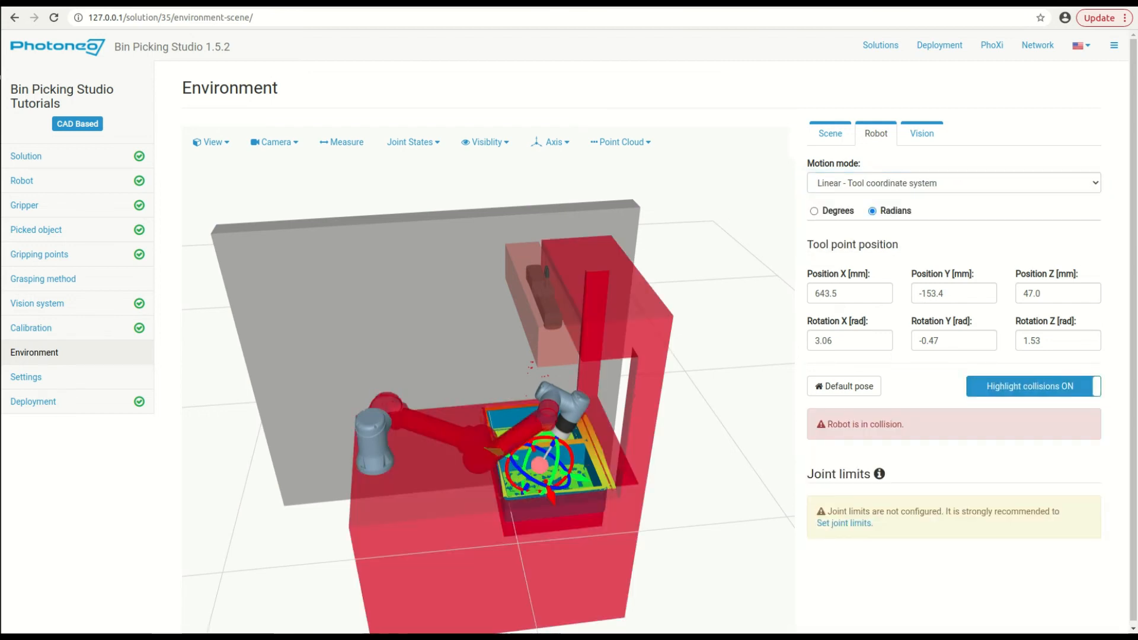
drag(526, 488, 431, 343)
drag(414, 286, 599, 474)
drag(622, 474, 533, 442)
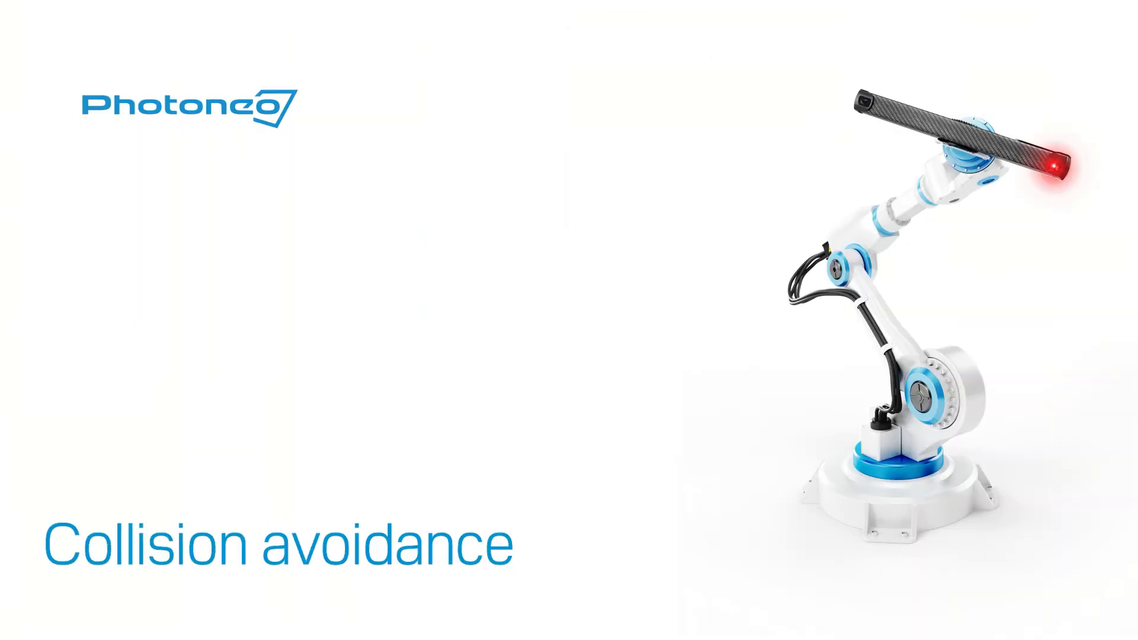